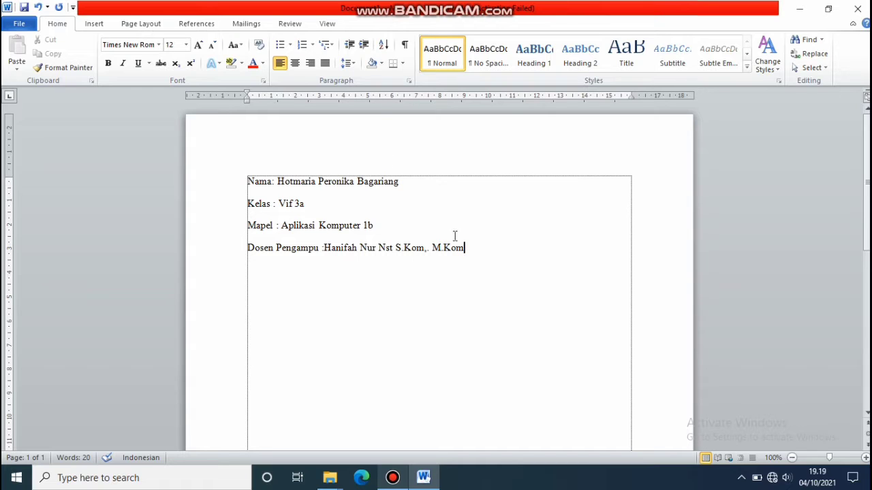
Delete all four identity lines so the text box is empty.
drag(466, 248, 213, 160)
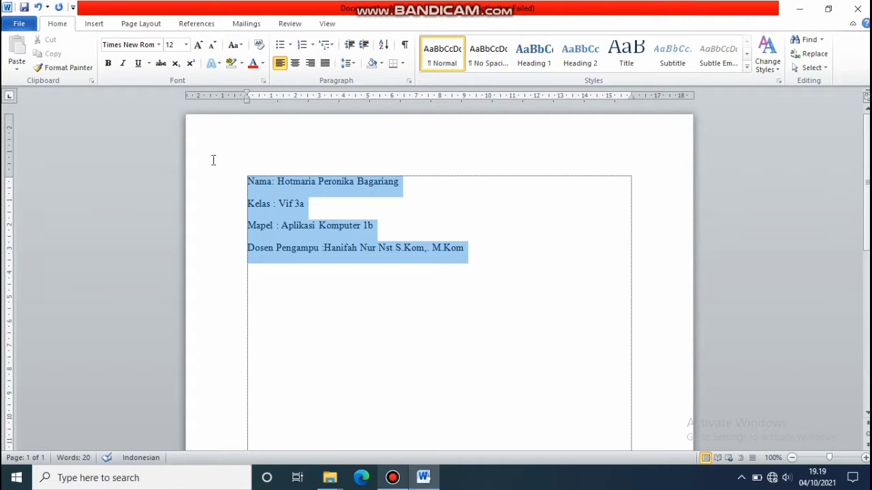
key(Delete)
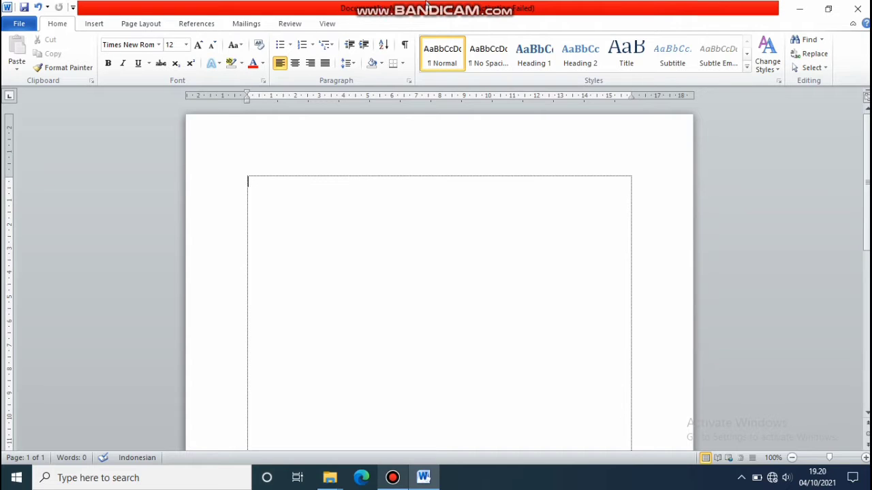
mouse_move(442, 6)
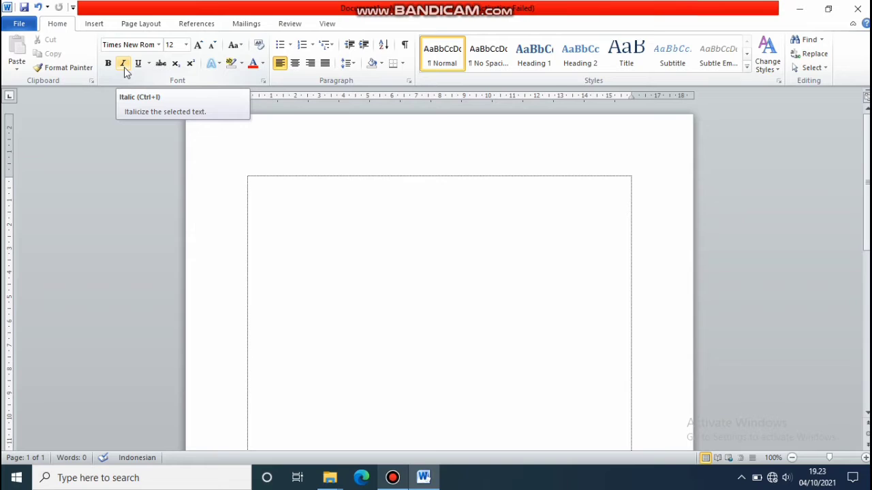
click(124, 71)
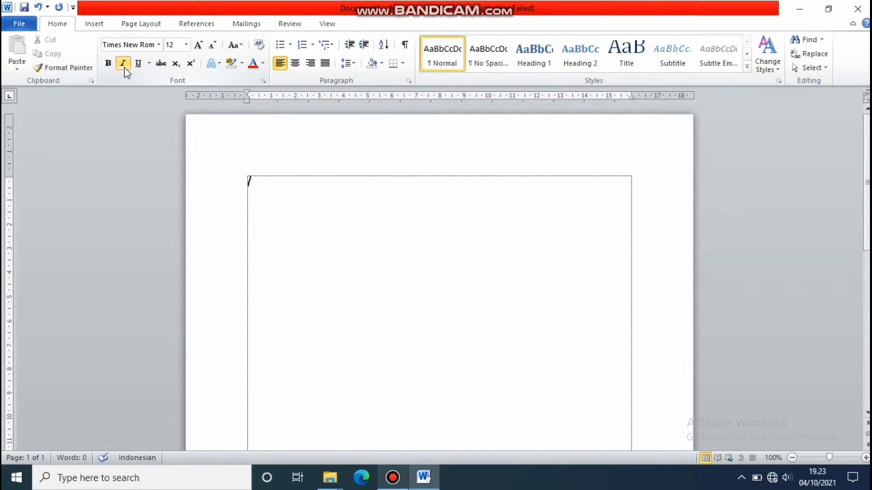
click(124, 70)
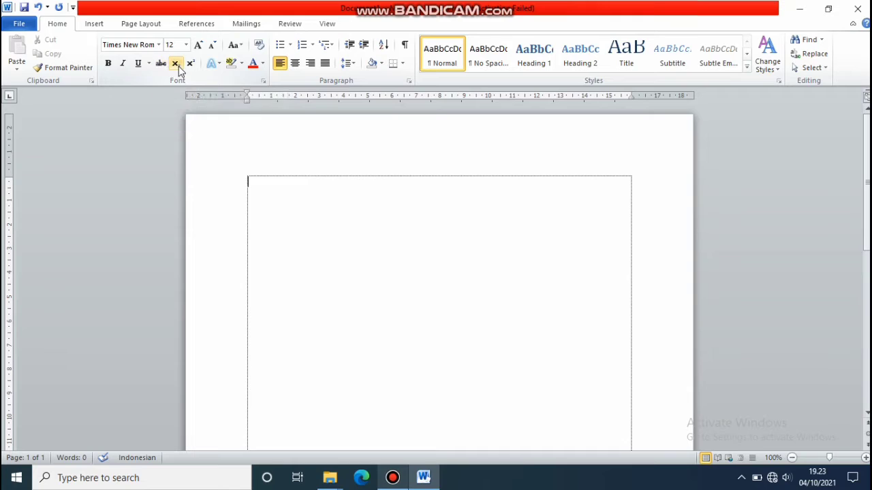
Toggle Subscript, then switch new text to Superscript instead.
click(181, 68)
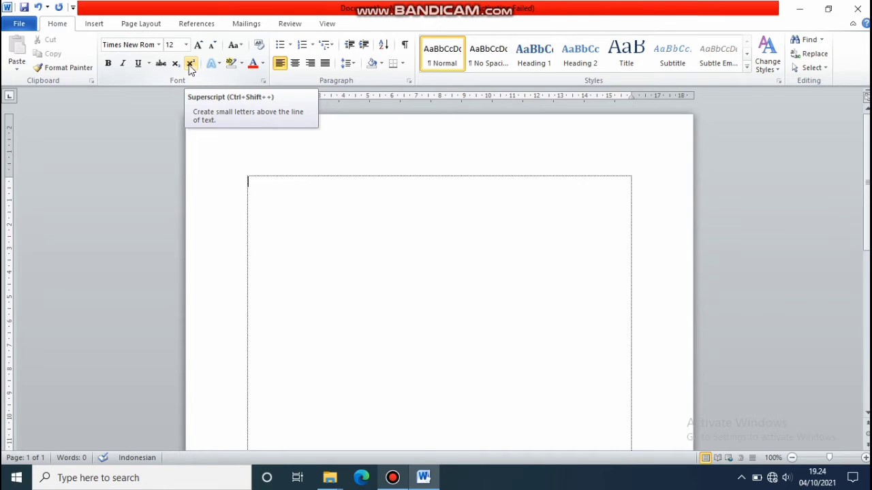
click(190, 68)
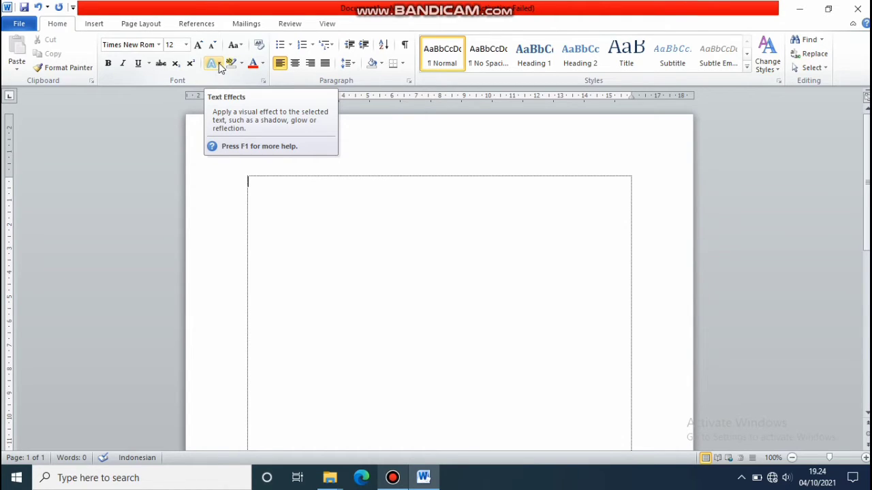
click(219, 63)
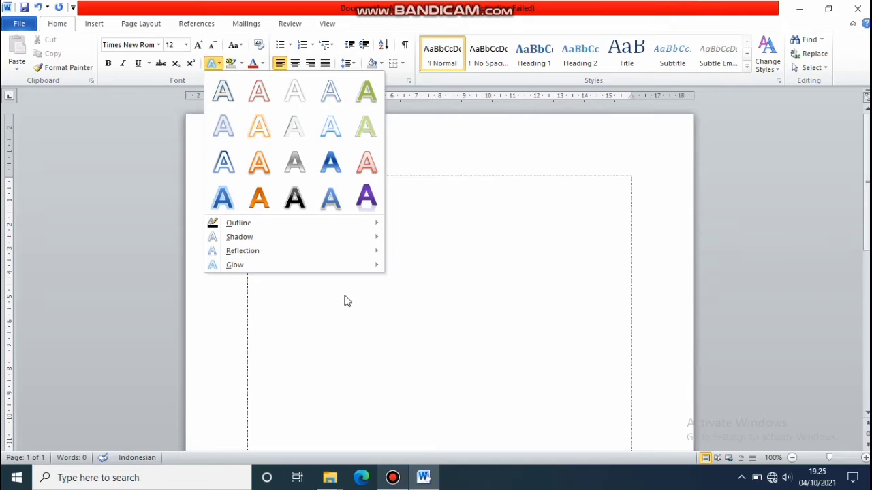
click(444, 229)
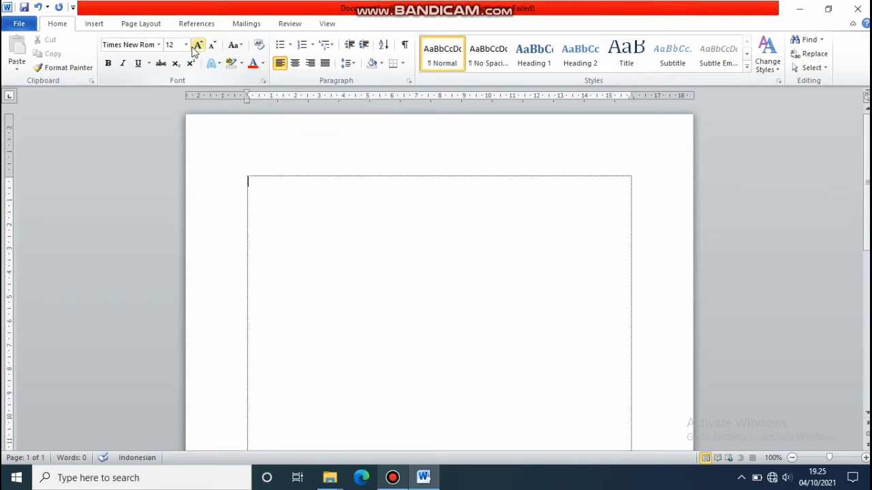
click(158, 45)
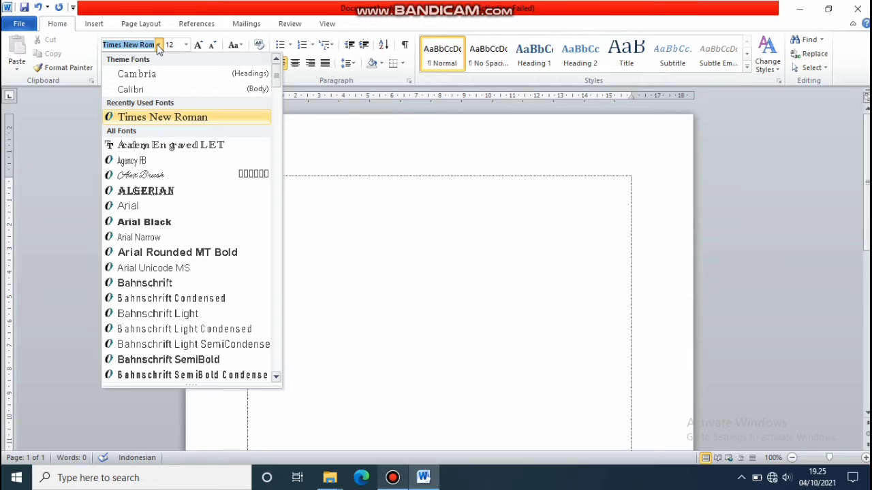
click(156, 117)
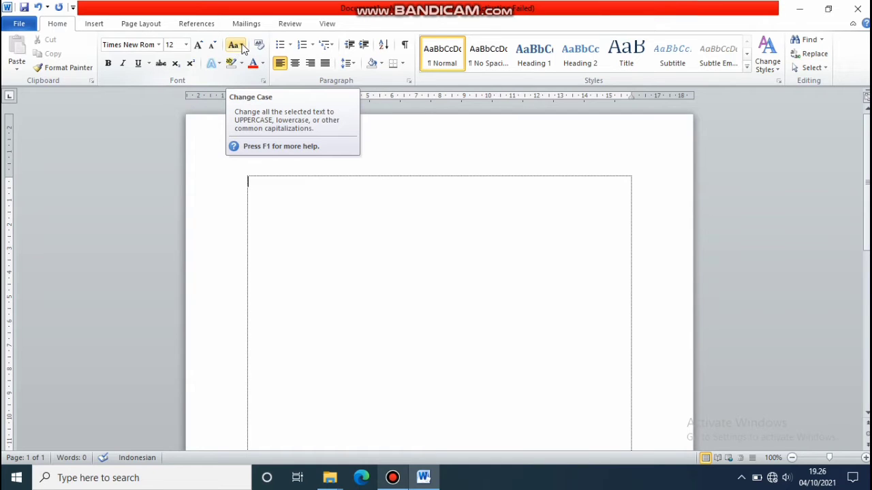
click(242, 47)
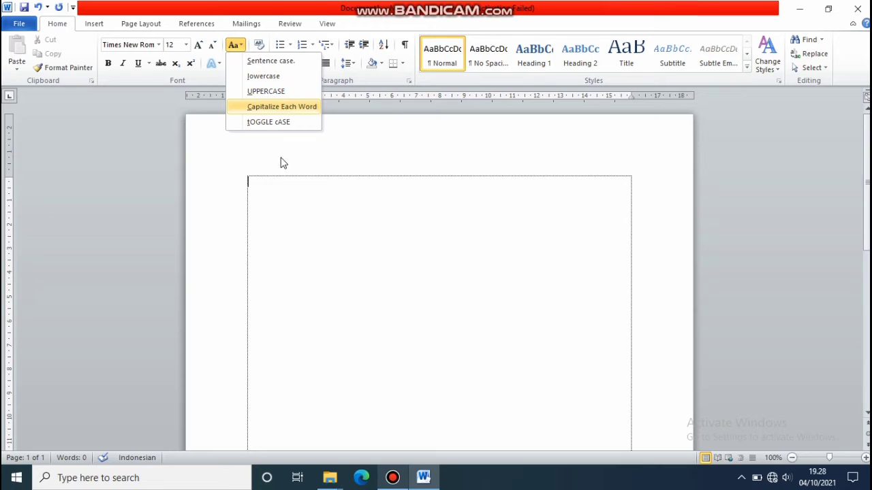
click(277, 180)
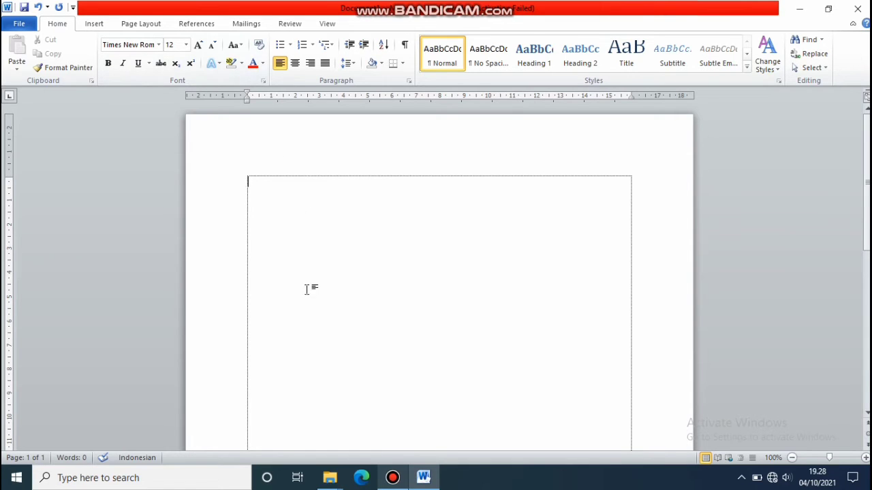
click(392, 479)
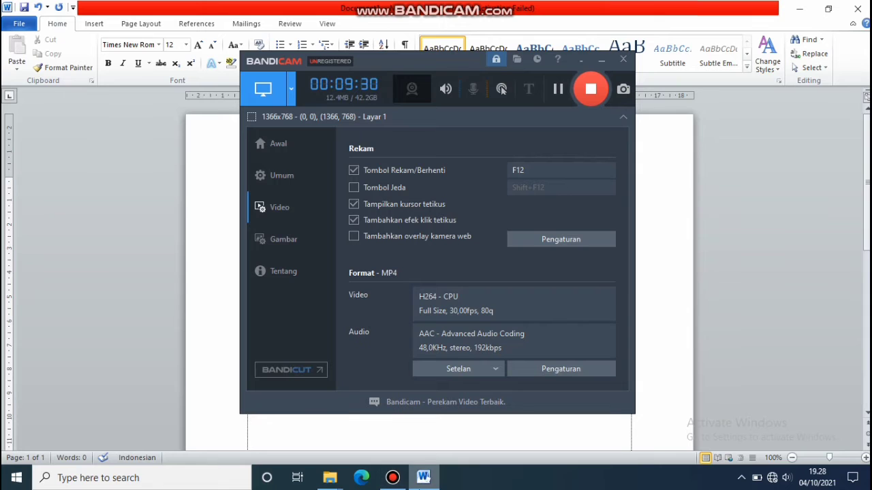
click(423, 479)
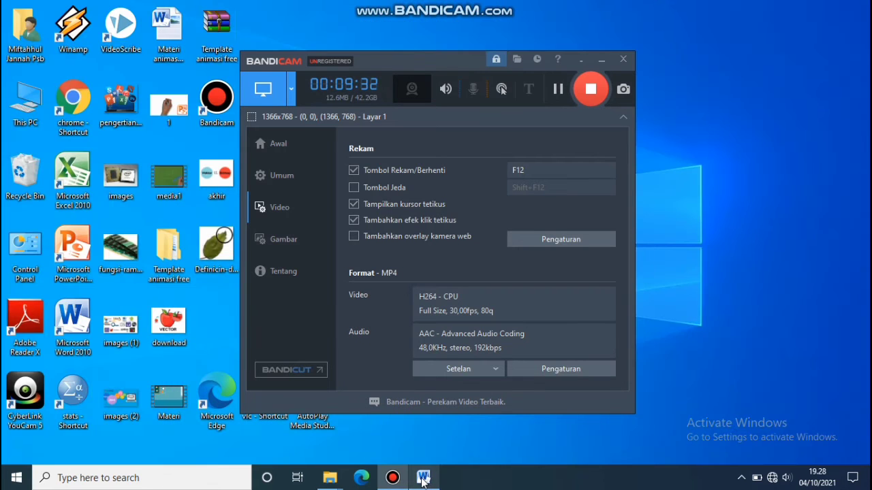
click(423, 479)
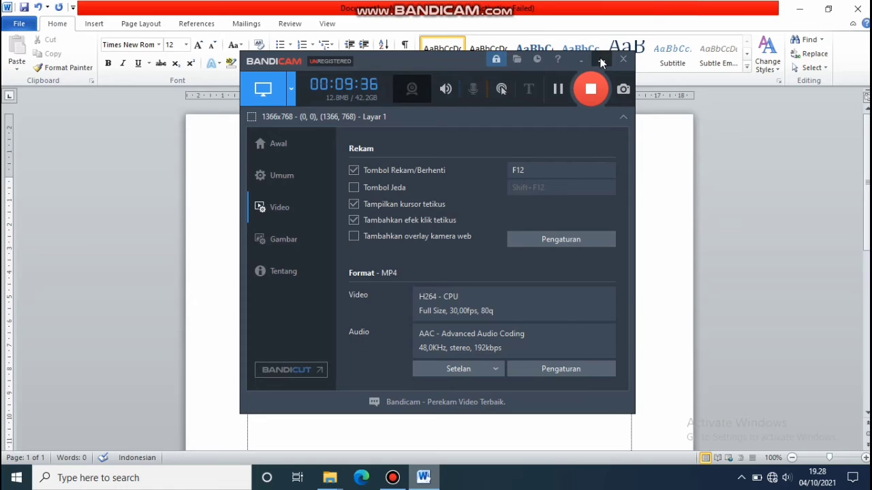
click(496, 11)
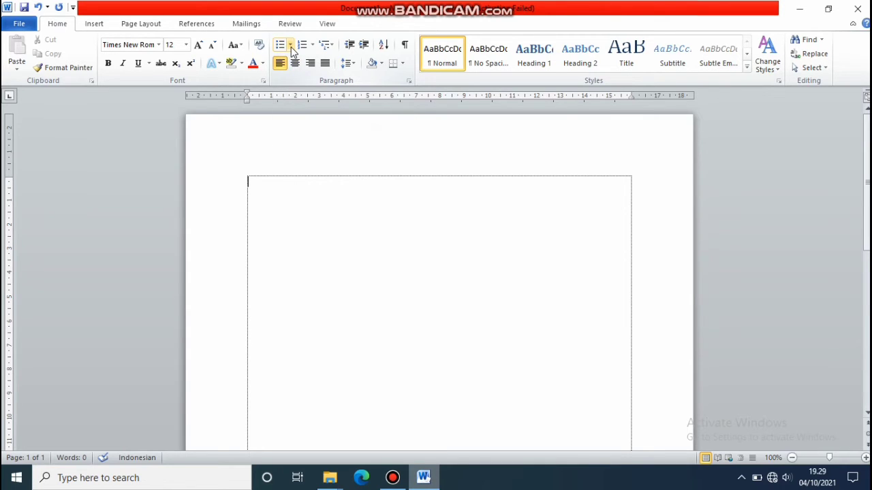
Restart the screen recorder, then open the Bullet Library and choose Define New Bullet.
click(290, 45)
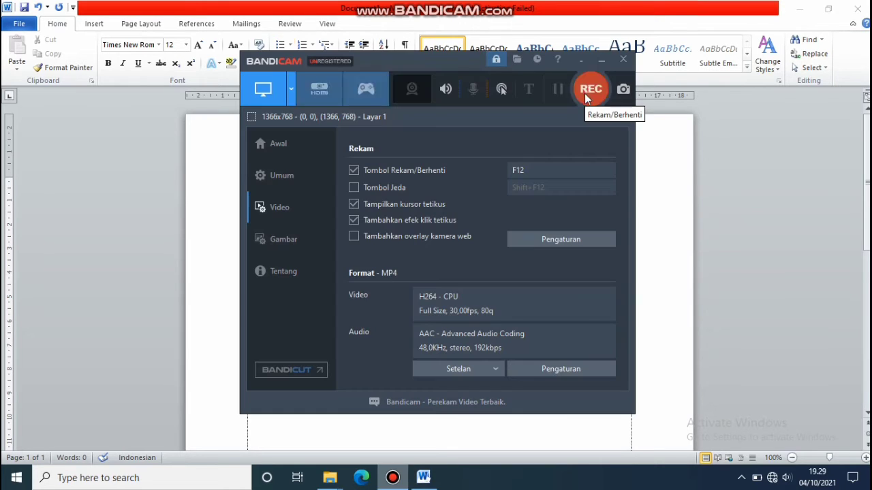
click(586, 91)
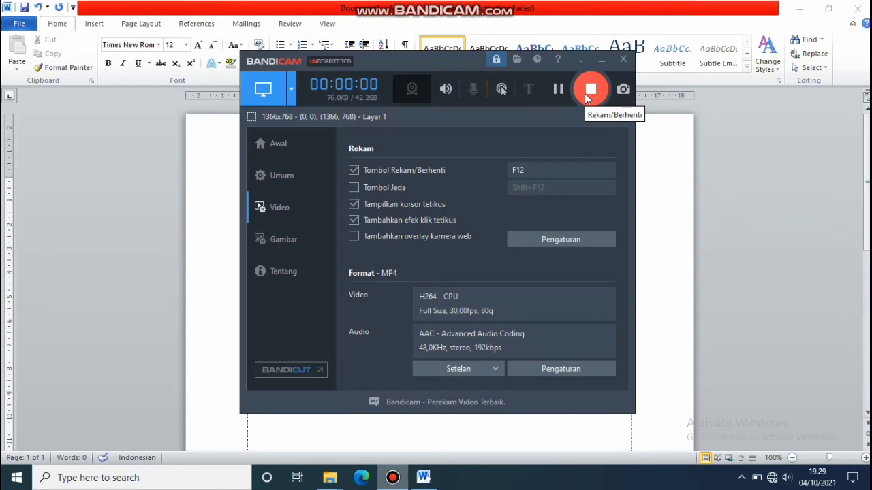
click(602, 61)
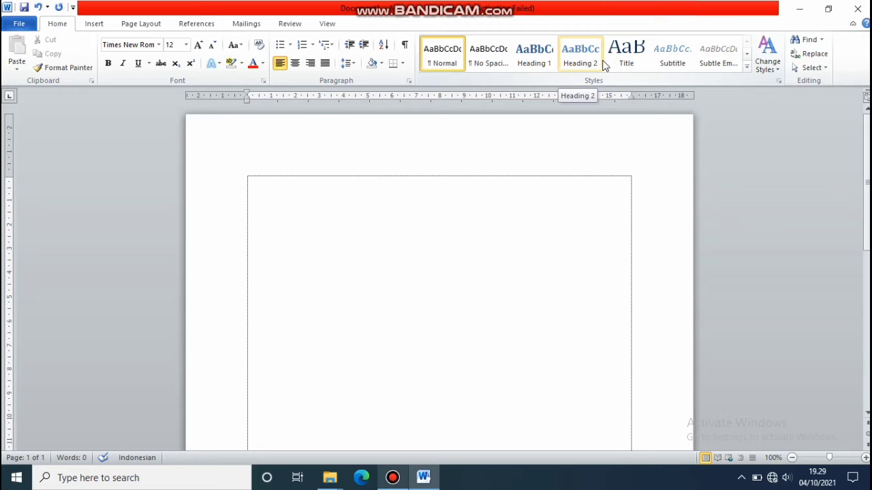
click(291, 45)
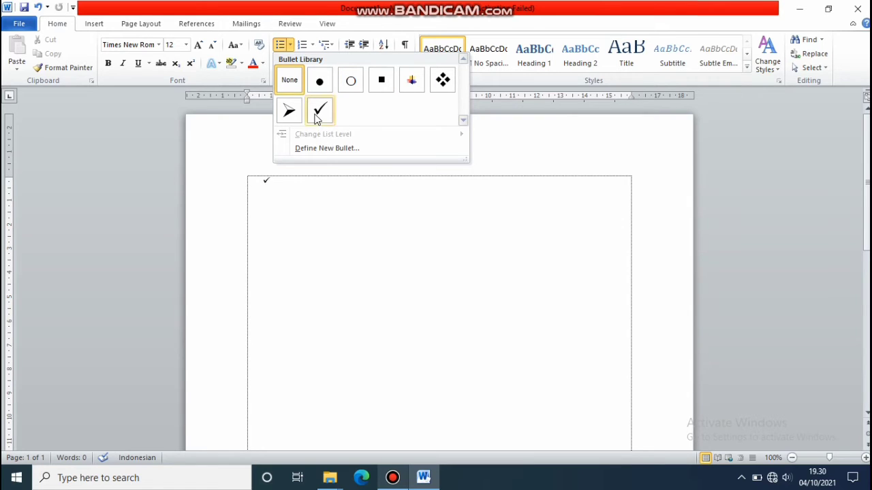
click(441, 150)
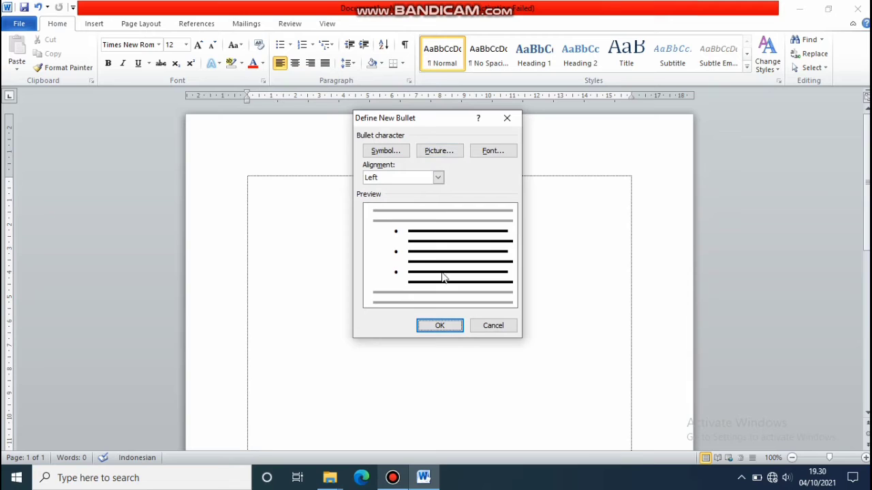
Close the Define New Bullet dialog without defining a bullet.
click(506, 118)
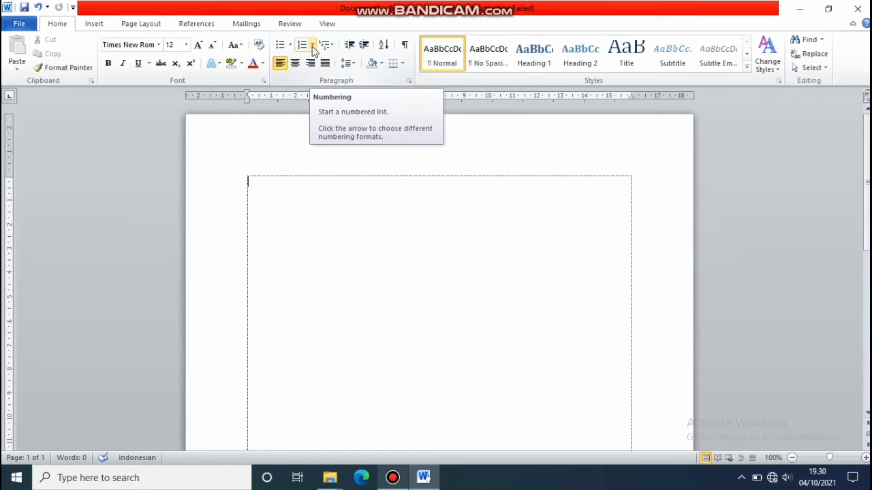
click(313, 45)
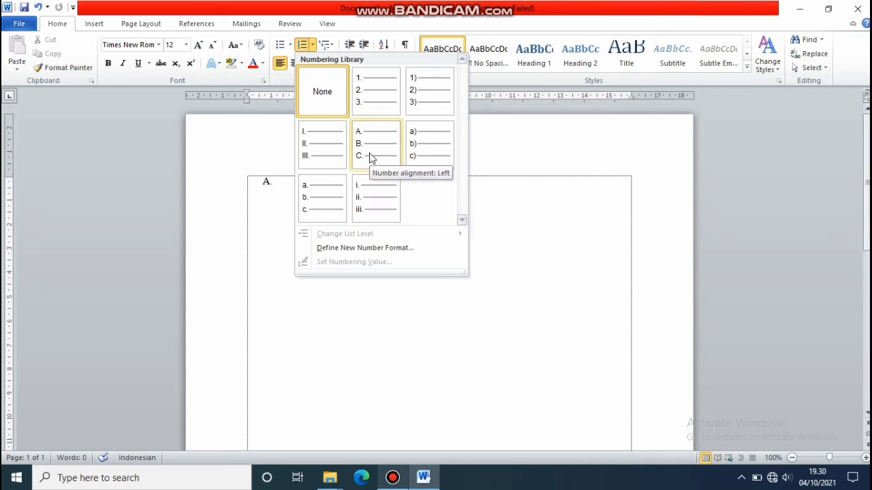
click(258, 220)
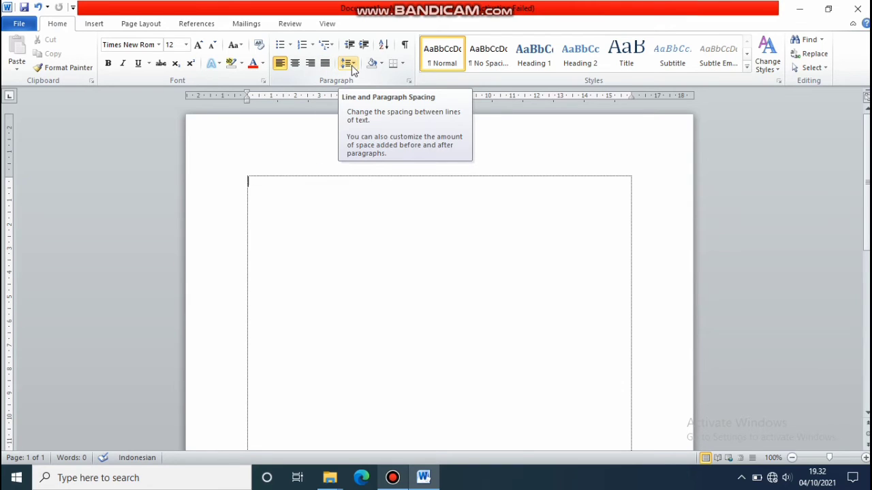
click(353, 67)
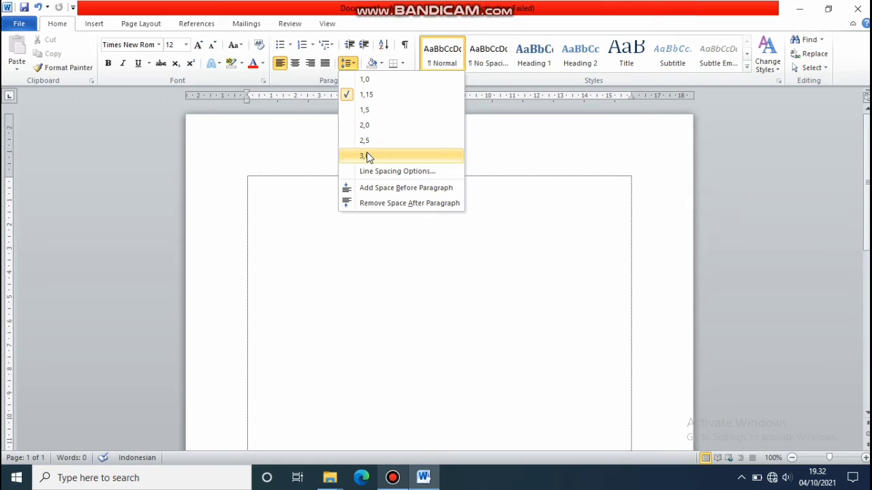
click(303, 188)
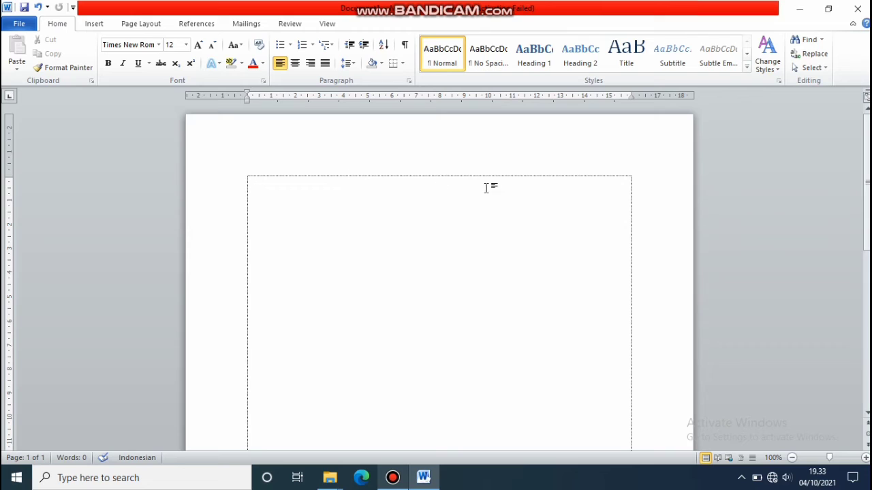
click(401, 63)
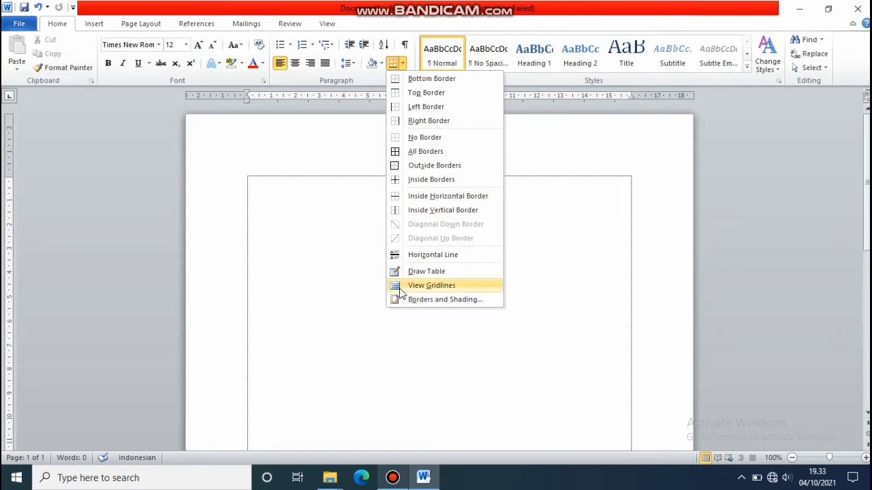
click(313, 257)
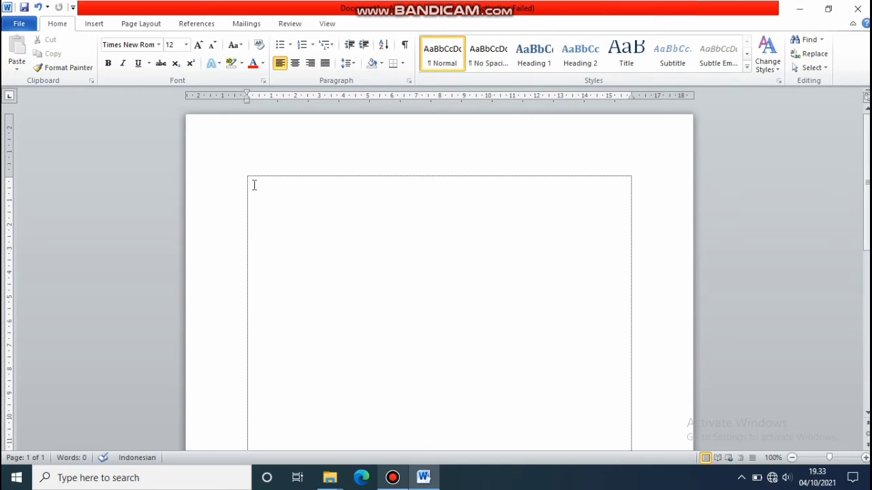
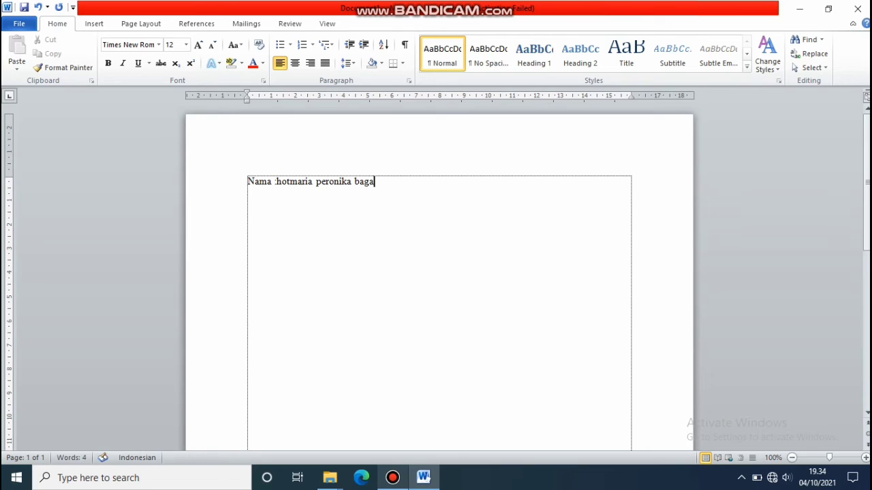
Set the Nama line to Times New Roman at 18 pt.
drag(399, 182, 250, 171)
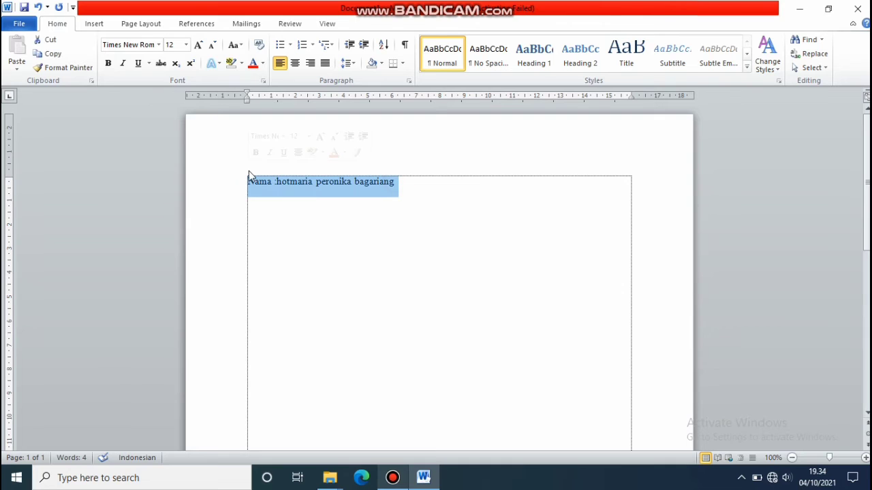
click(158, 45)
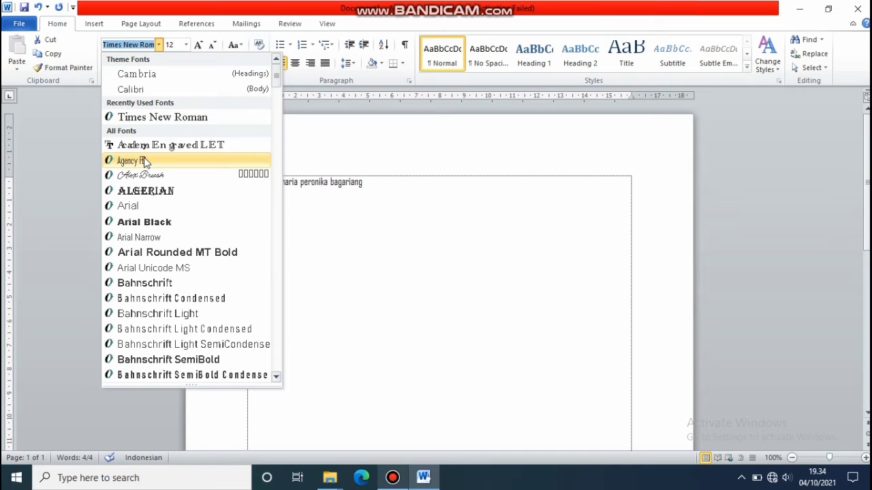
click(131, 118)
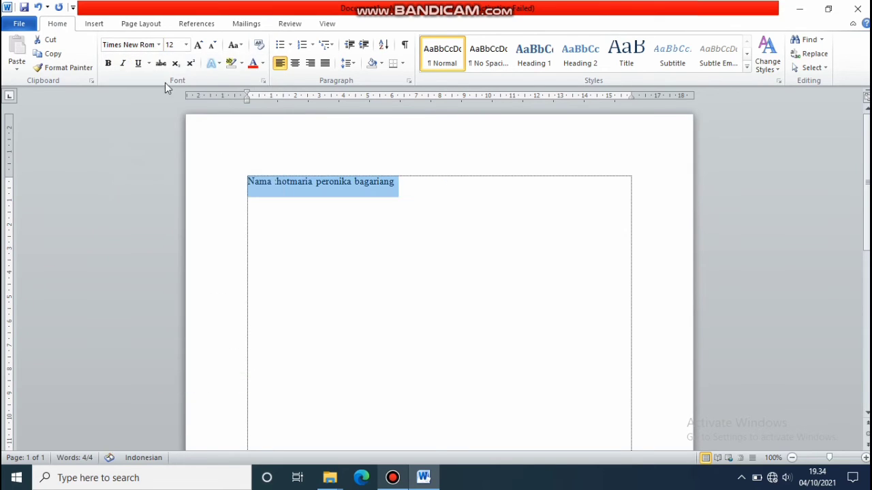
click(186, 45)
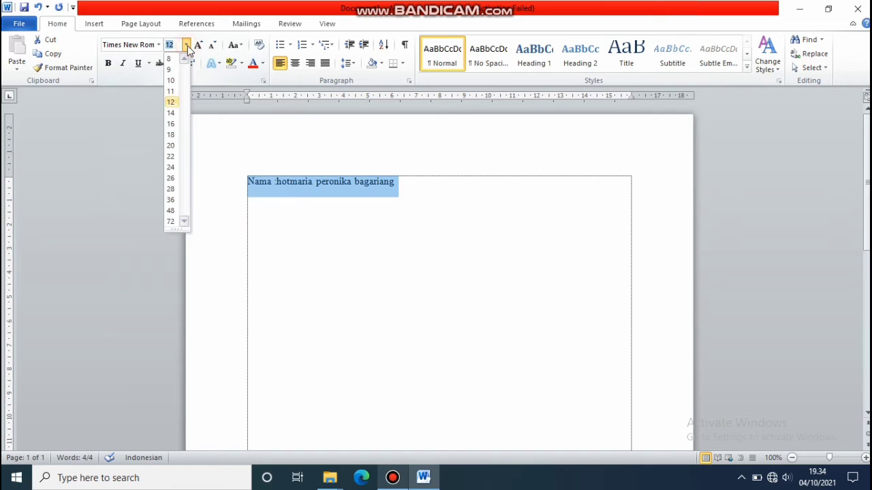
click(172, 135)
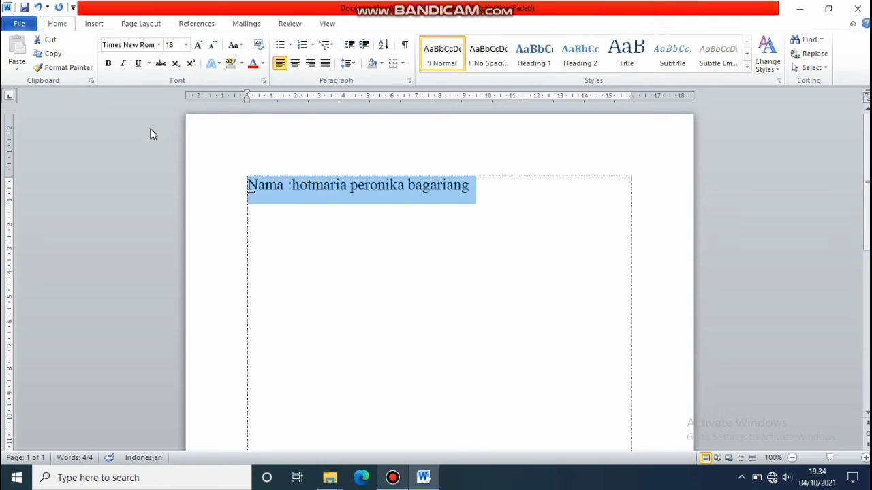
click(108, 64)
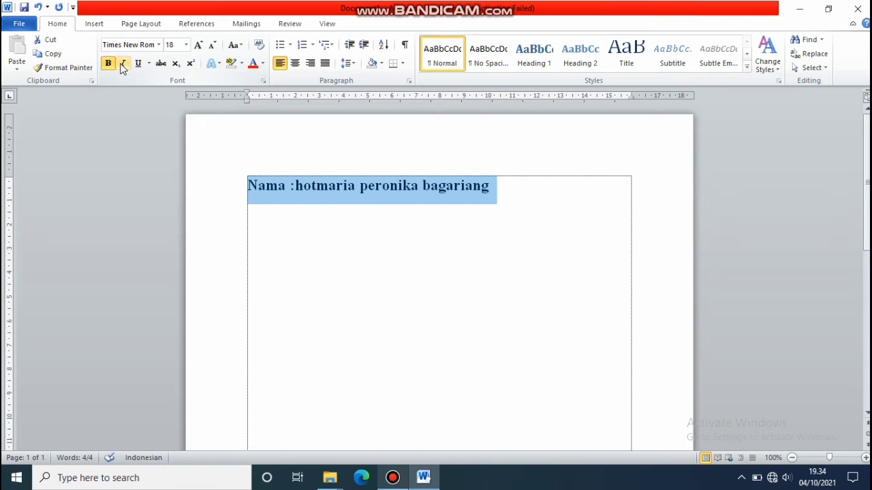
click(122, 64)
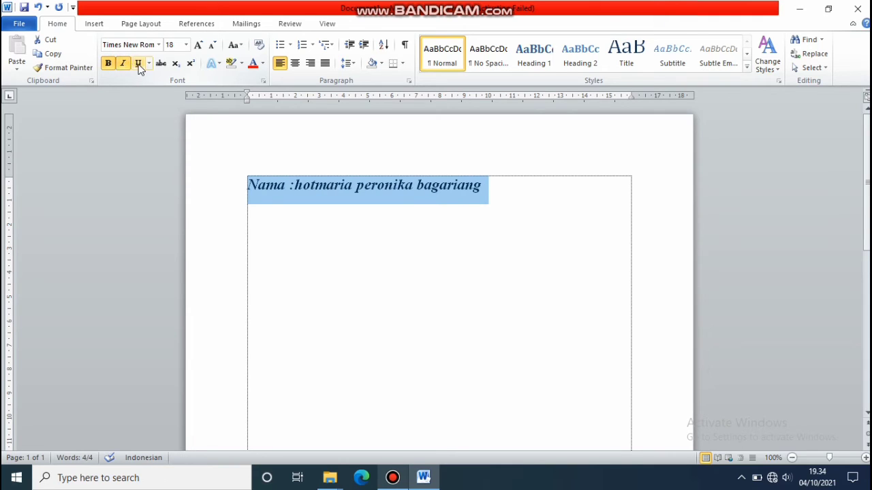
click(138, 64)
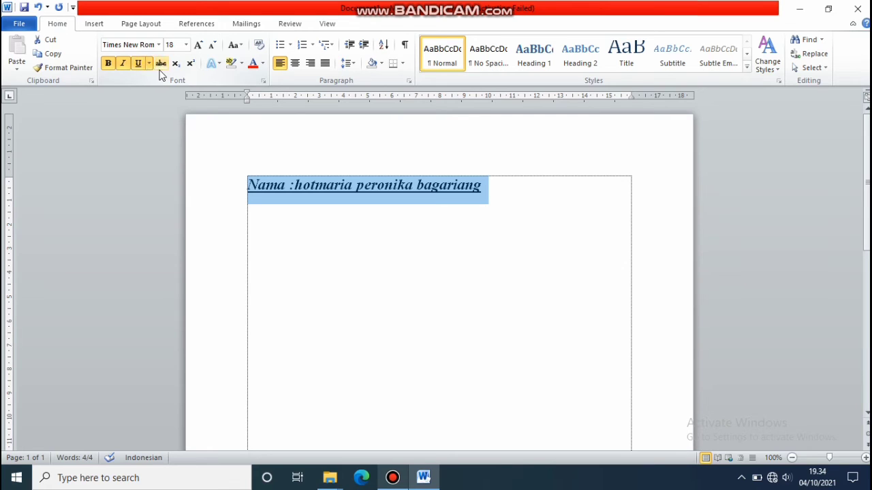
click(161, 65)
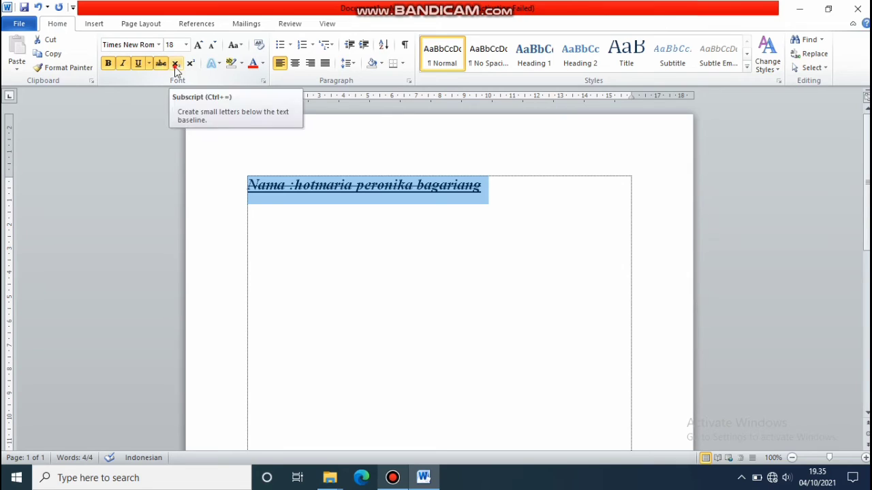
click(175, 66)
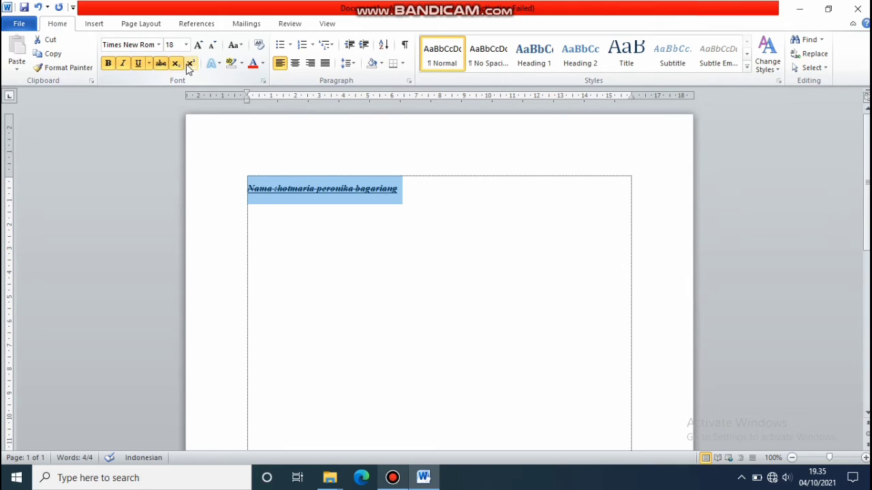
click(190, 66)
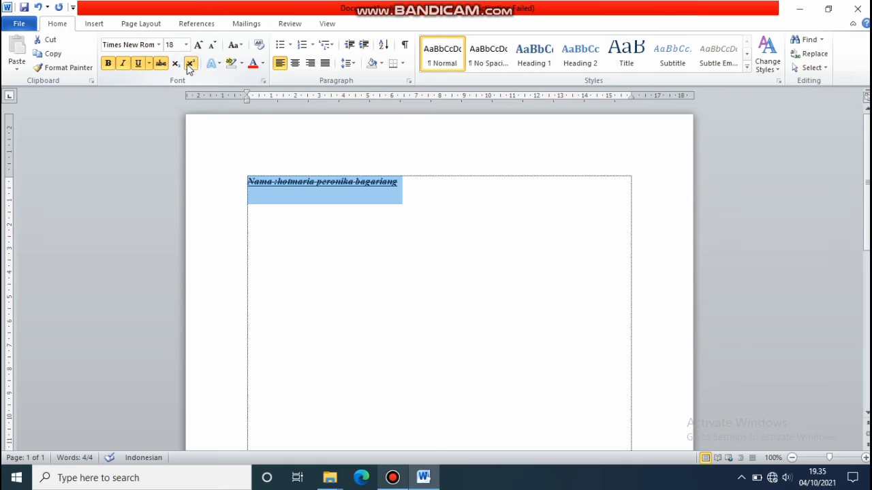
click(175, 66)
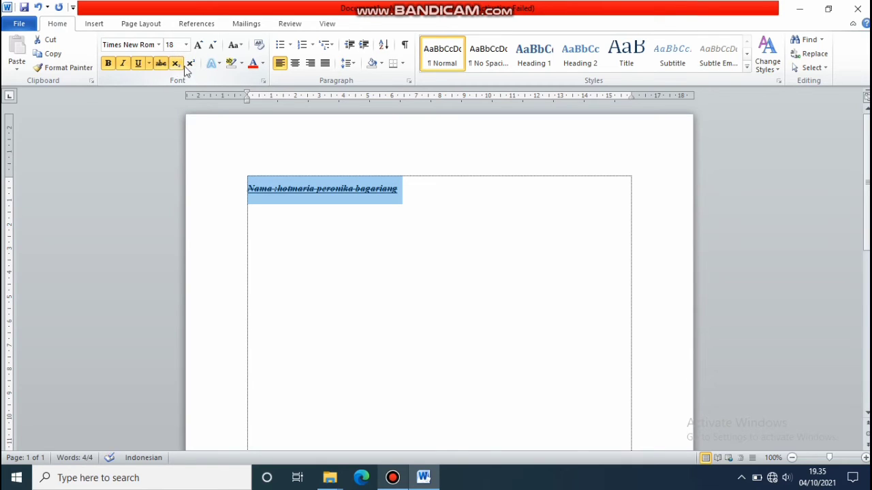
click(177, 65)
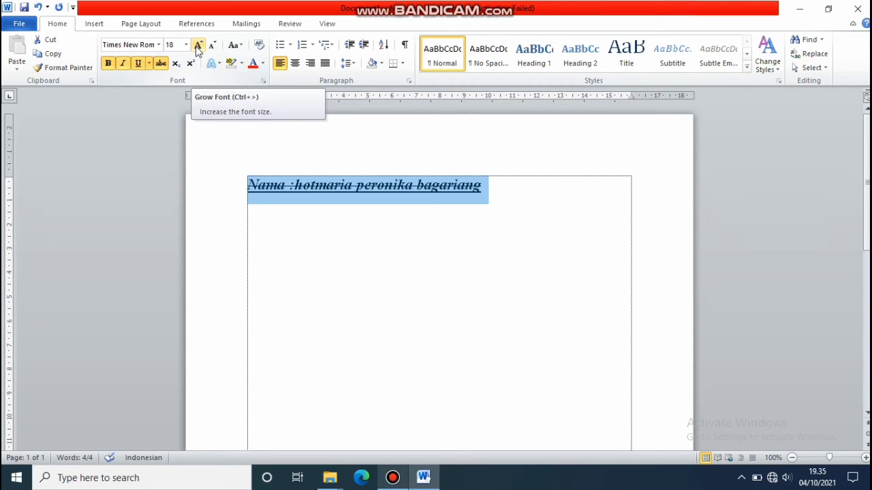
Grow the name line to 20 and back to 18, then cycle case to Capitalize Each Word.
click(197, 46)
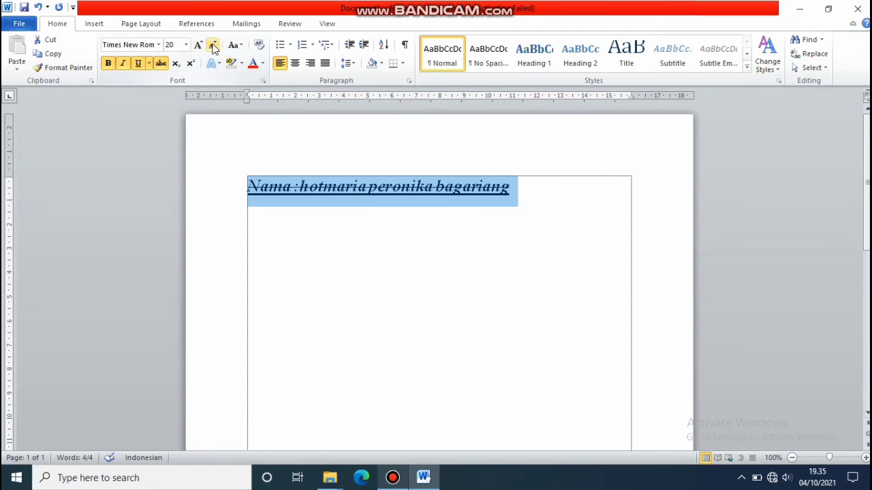
click(212, 46)
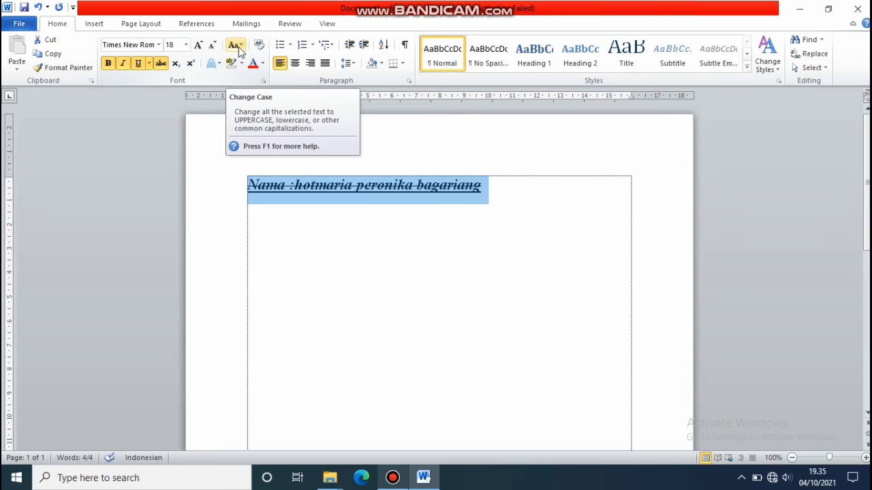
click(238, 48)
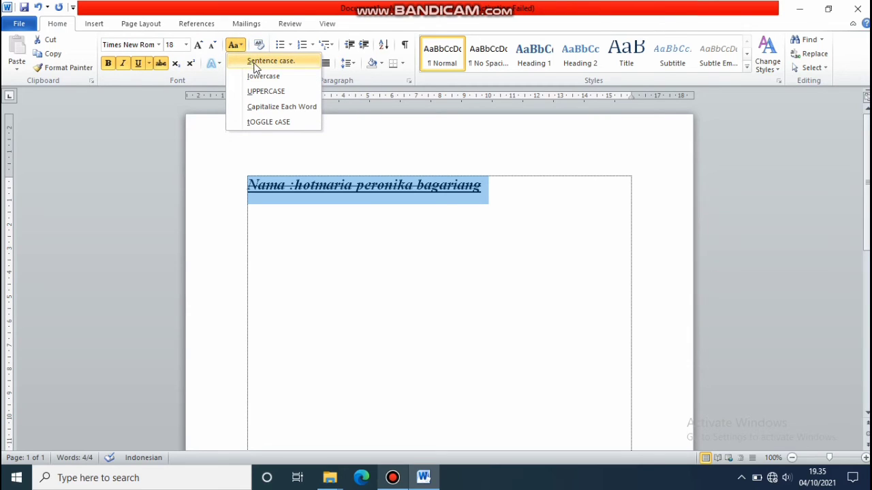
click(251, 65)
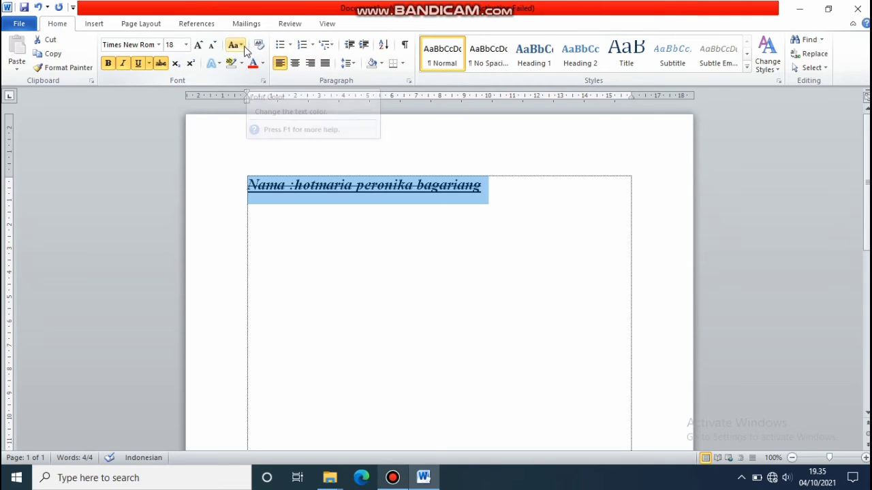
click(238, 45)
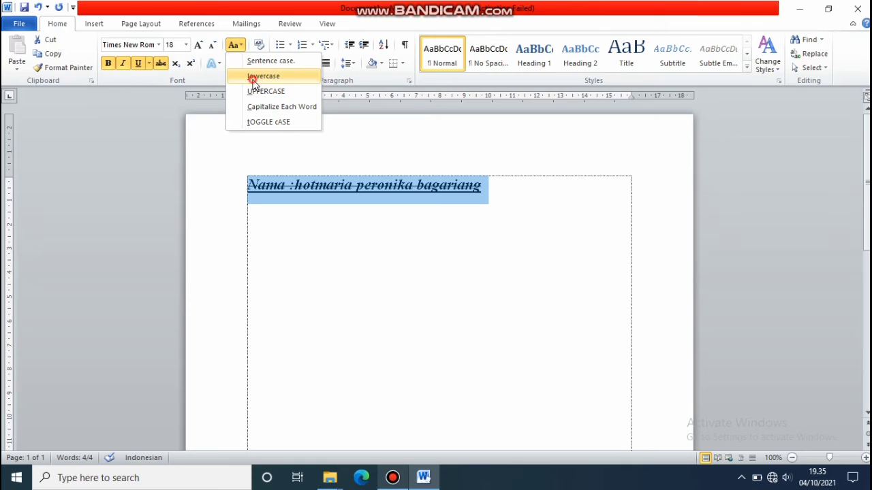
click(253, 78)
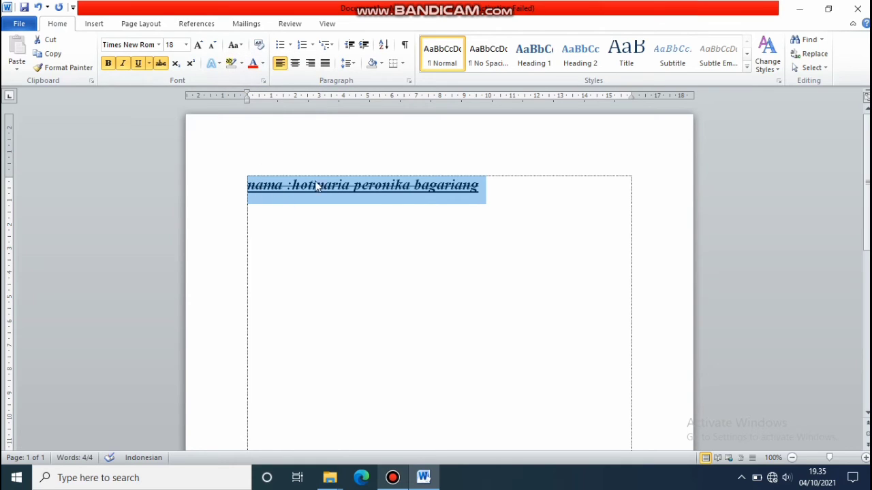
click(238, 45)
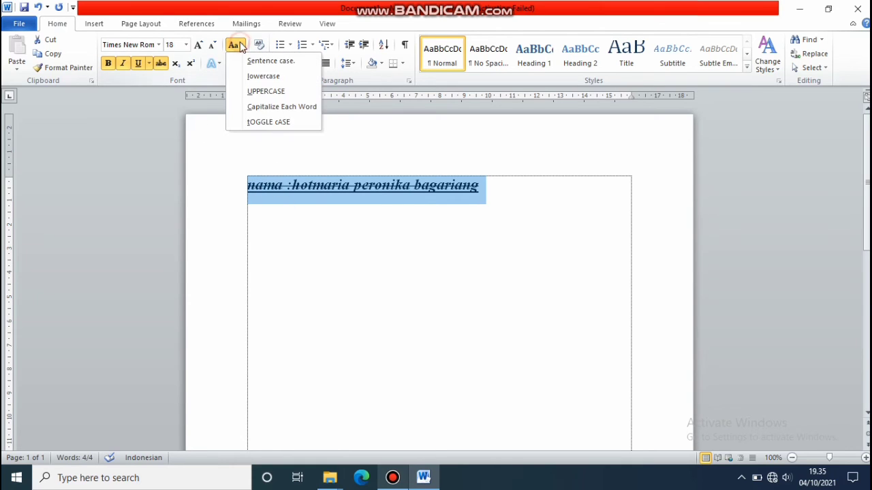
click(259, 109)
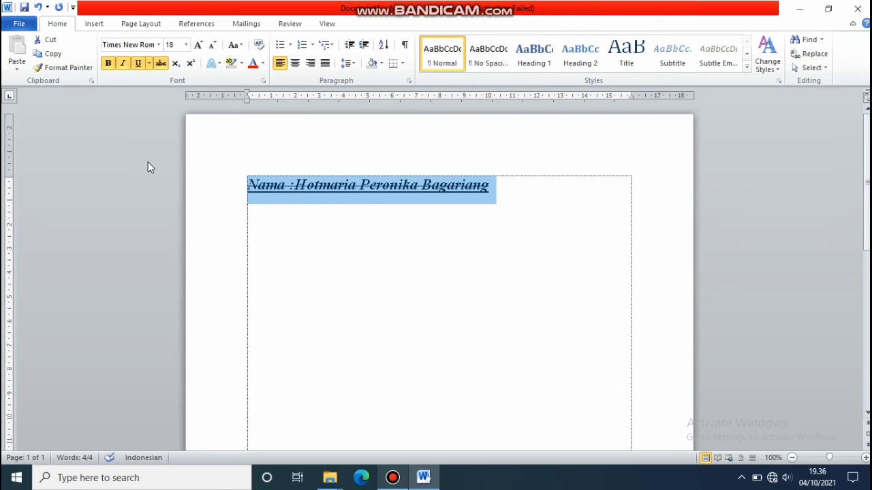
Preview the Text Effects gallery and turn off strikethrough on the name line.
click(218, 66)
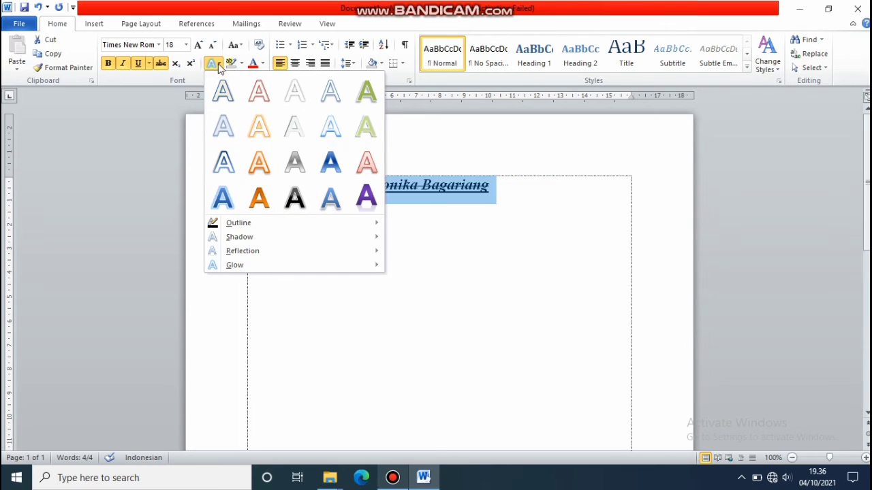
click(161, 65)
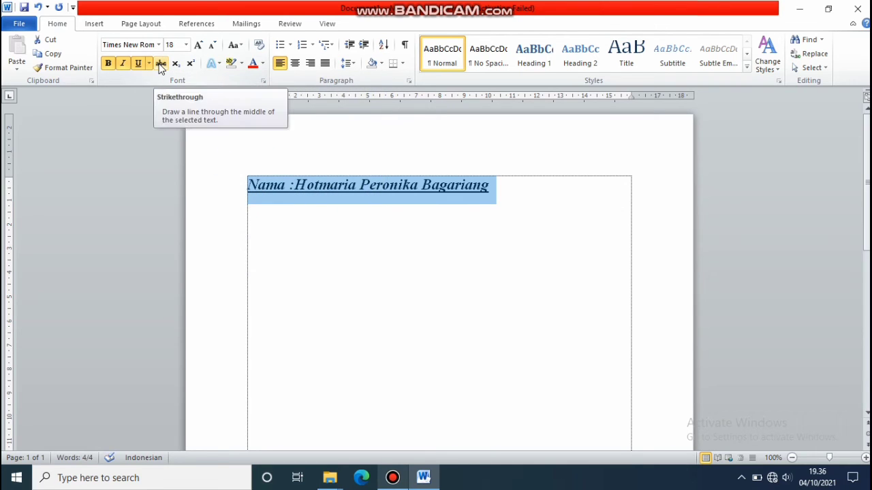
click(240, 64)
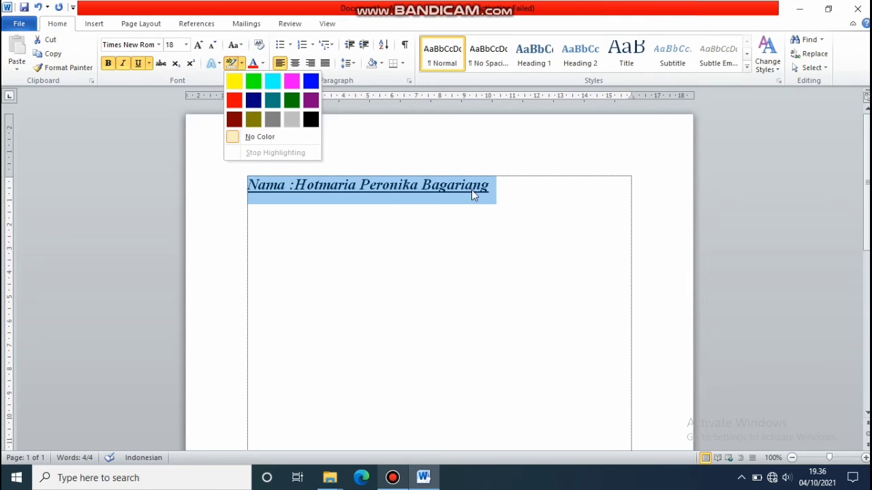
Shade the Nama line red without highlighting, then remove the shading again.
click(374, 67)
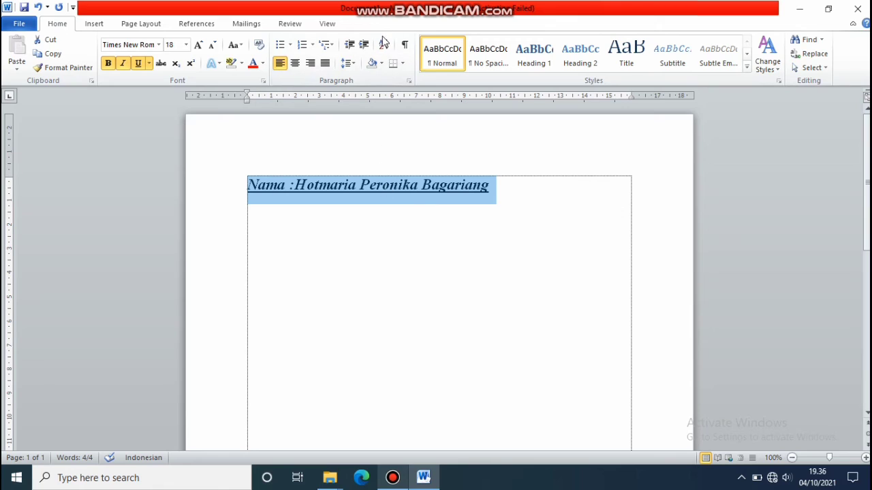
click(381, 62)
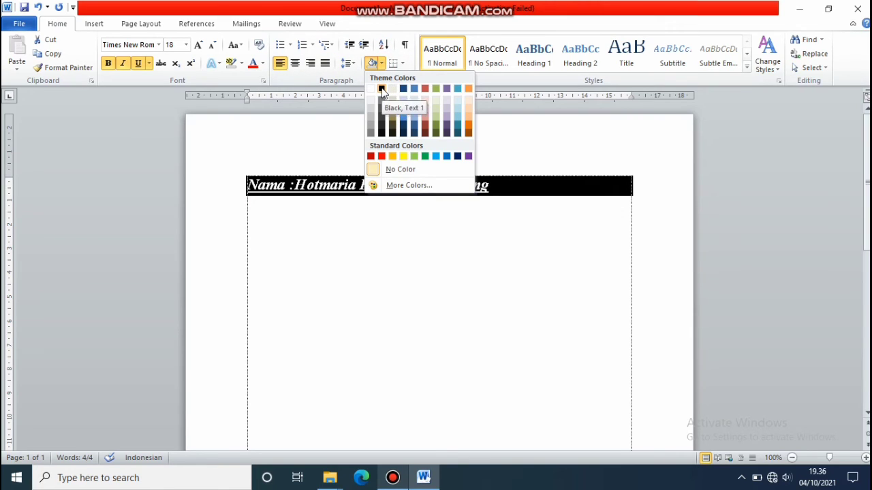
click(381, 157)
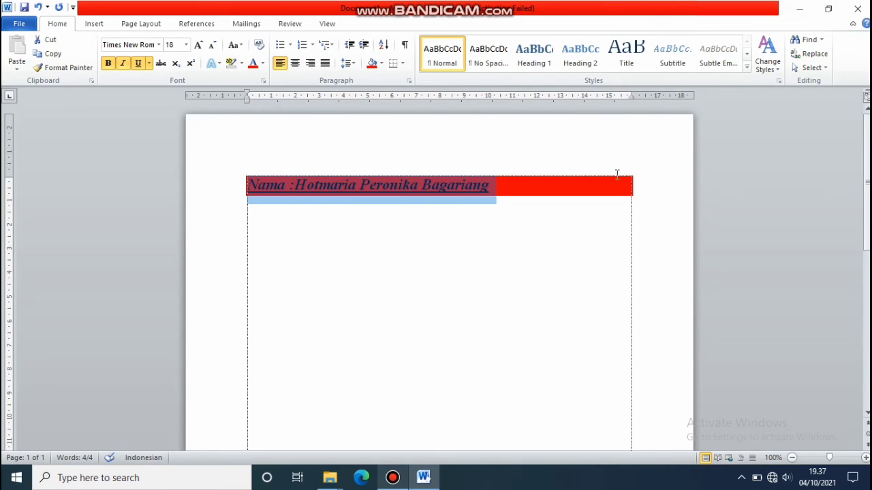
click(383, 63)
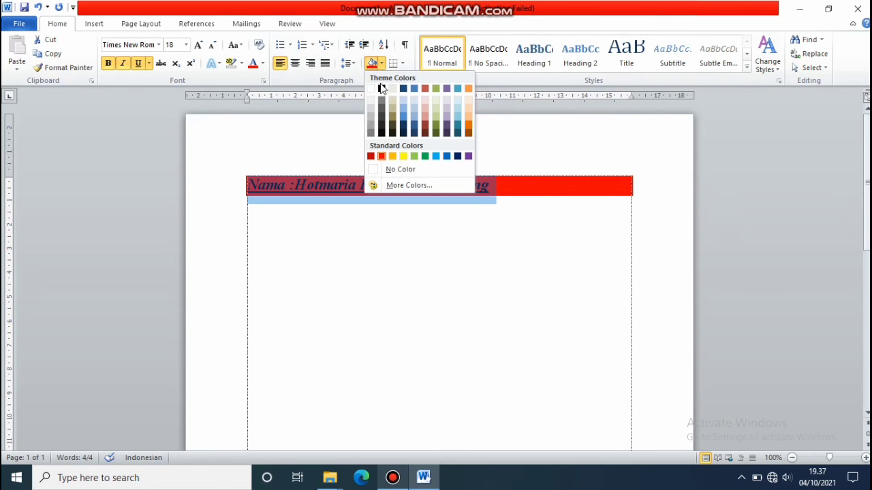
click(374, 169)
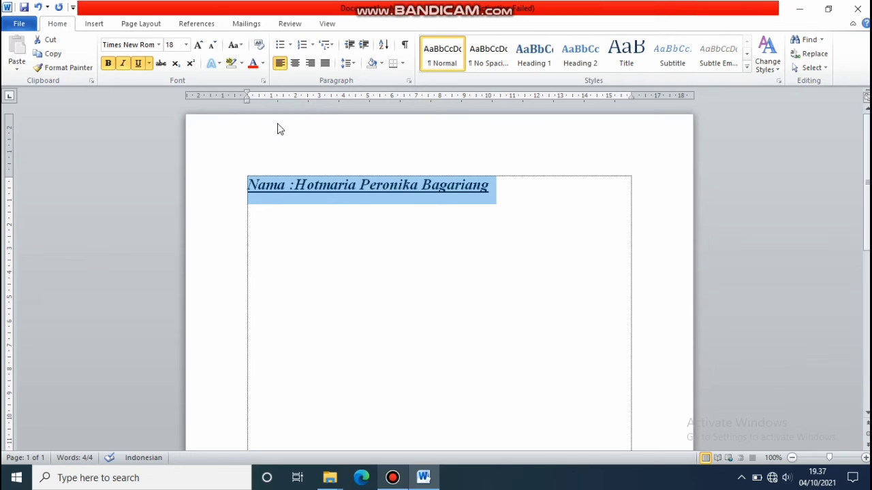
Reselect the Nama line and turn off its underline, italic and bold.
click(497, 185)
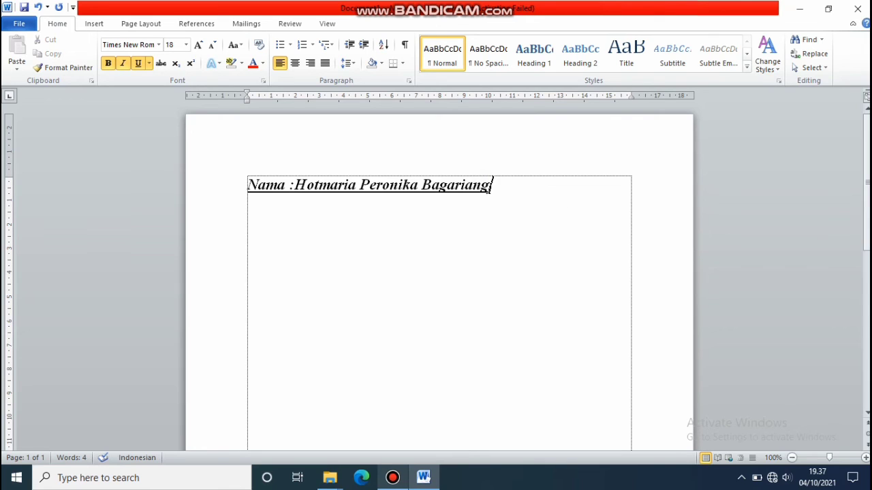
drag(249, 183, 546, 200)
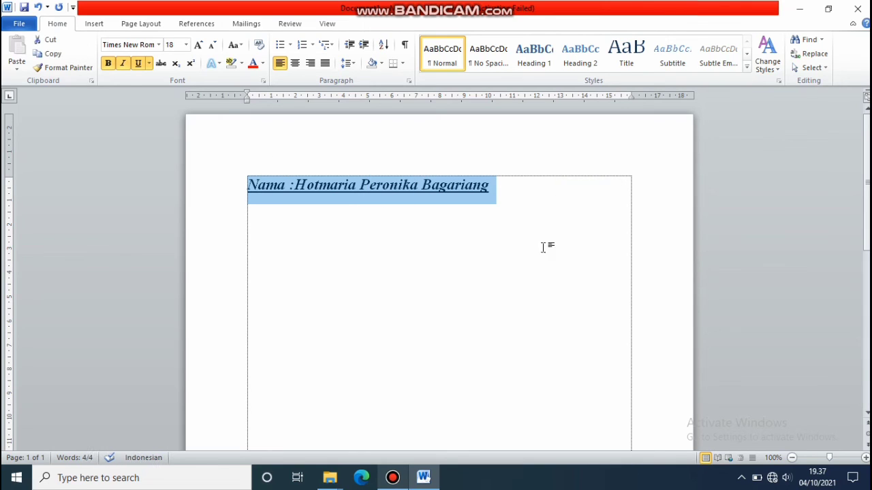
click(139, 64)
click(124, 63)
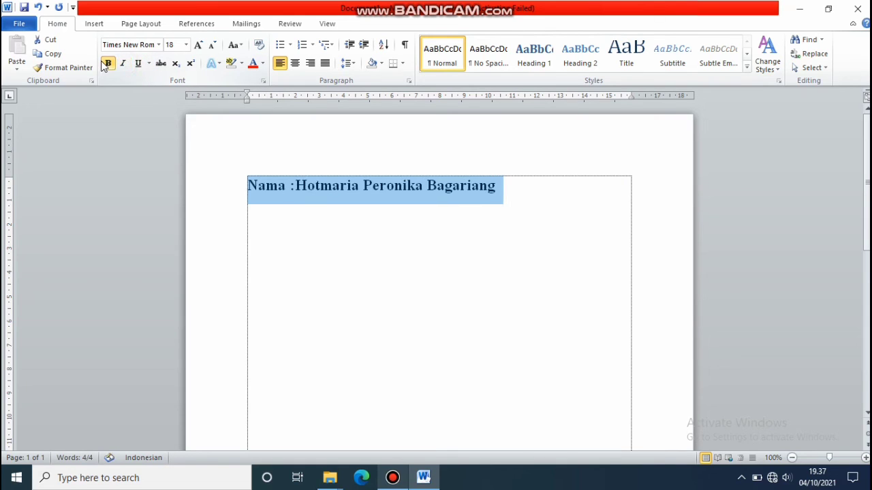
click(106, 63)
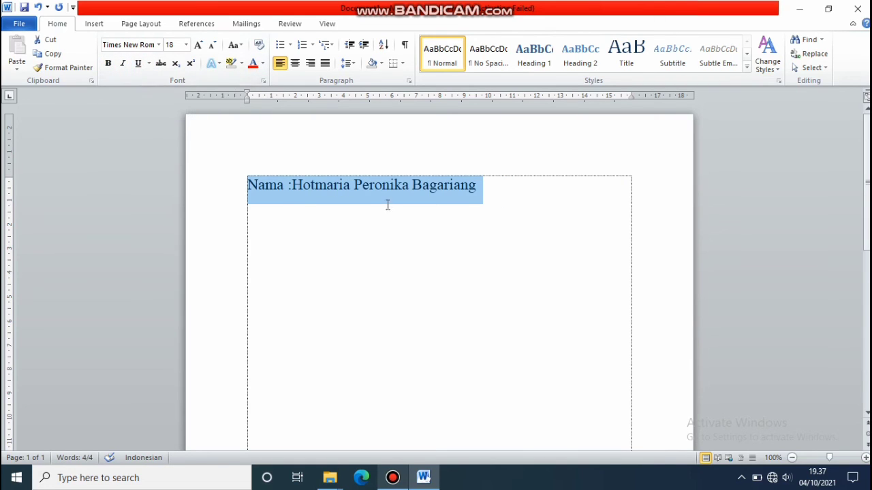
click(481, 188)
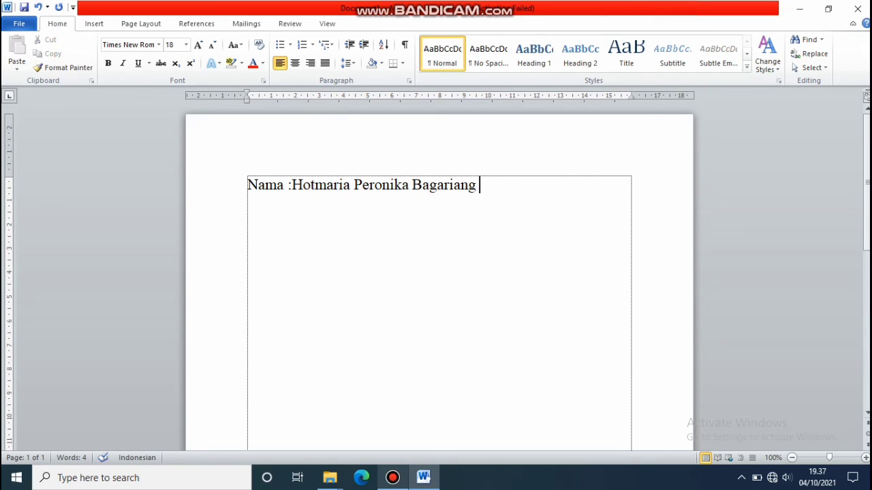
Append 'prodi vokasional' to the Nama line and justify the paragraph.
text(prodi vokasi)
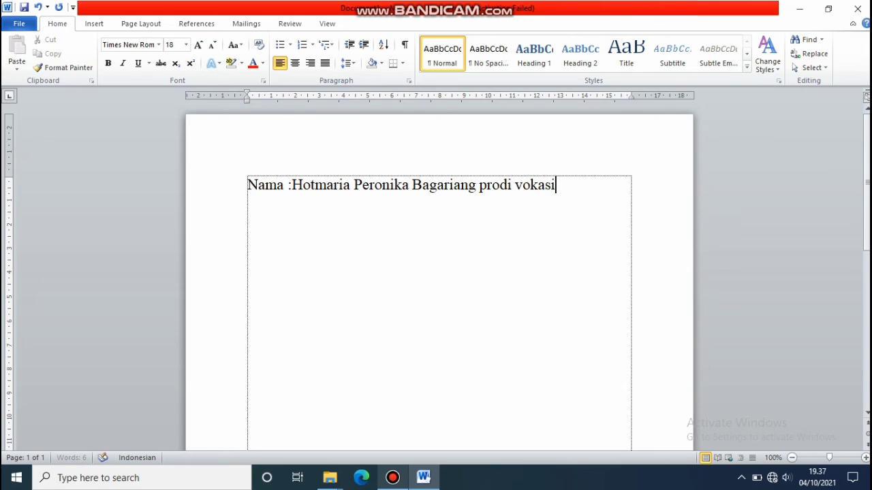
text(onal)
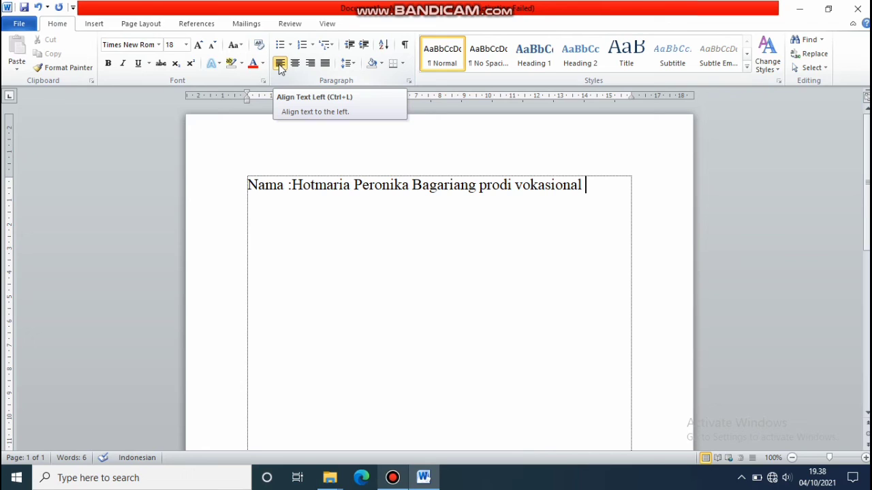
key(ctrl+j)
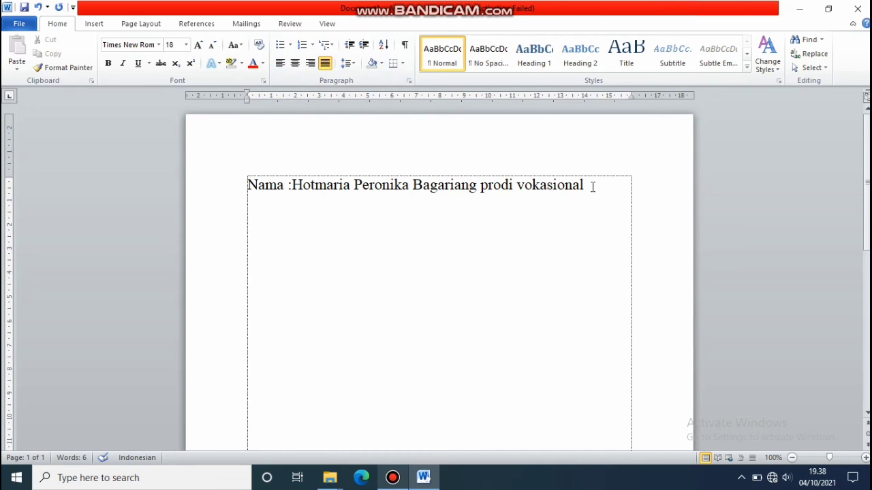
drag(592, 187, 252, 180)
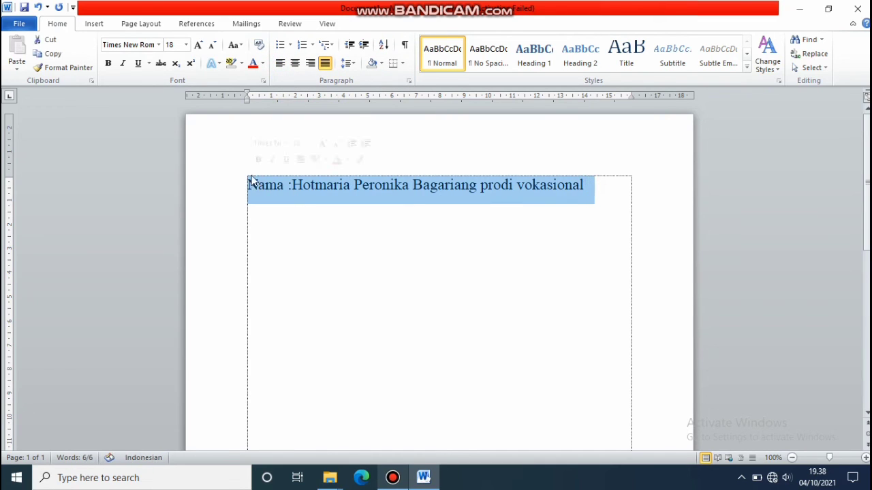
click(295, 62)
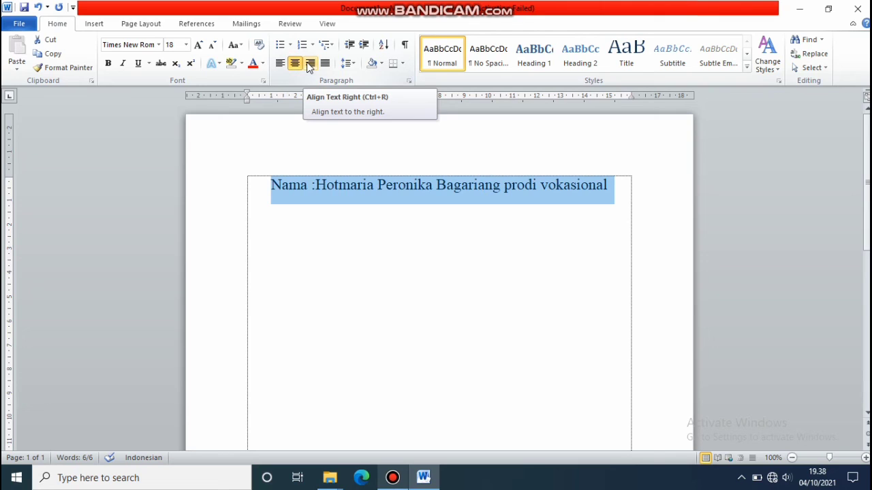
click(310, 63)
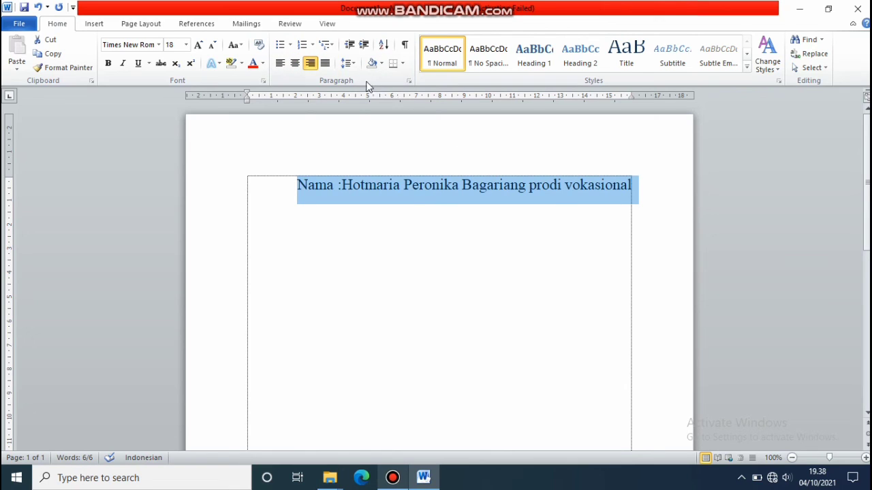
click(326, 63)
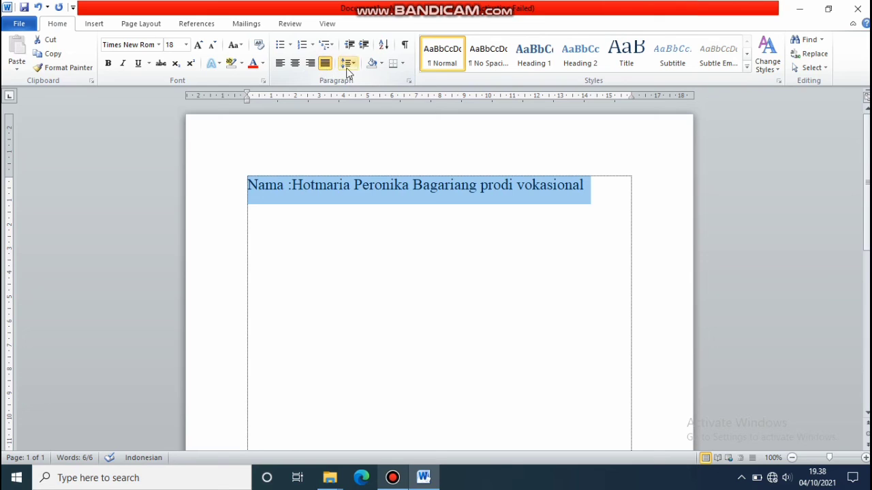
click(353, 67)
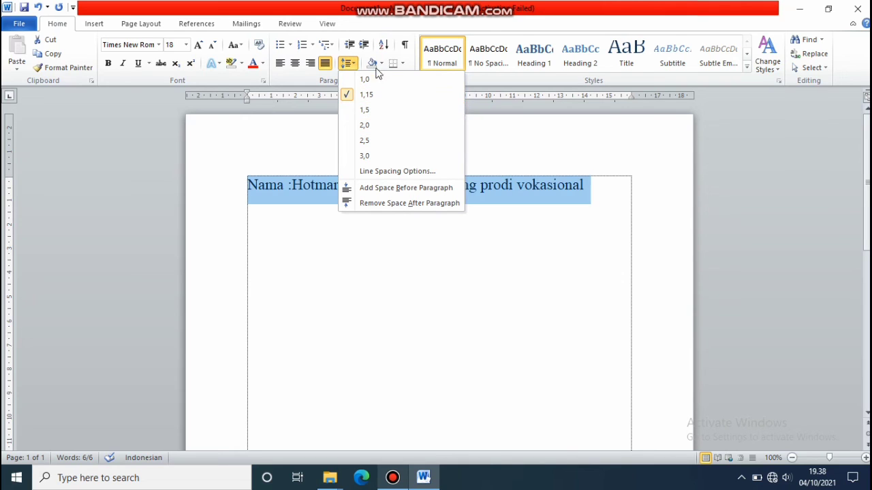
click(576, 196)
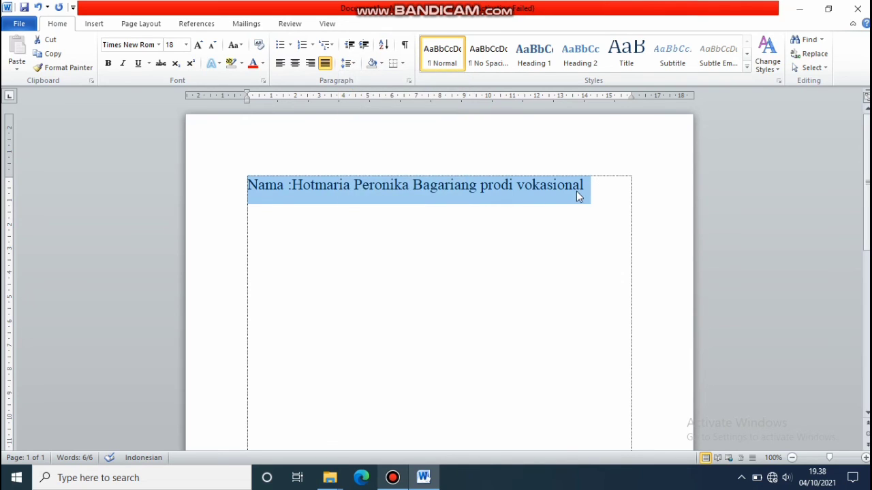
Break 'prodi vokasional' onto its own line beneath the 'Nama :' line.
click(584, 185)
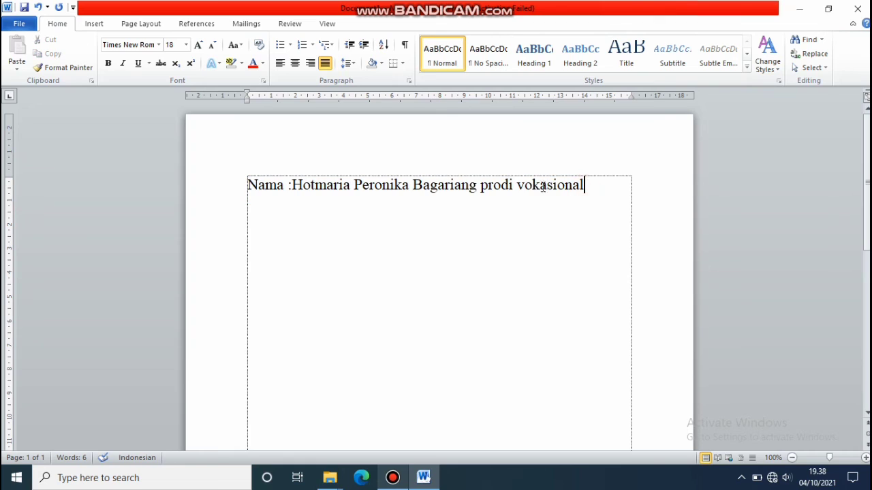
double_click(477, 184)
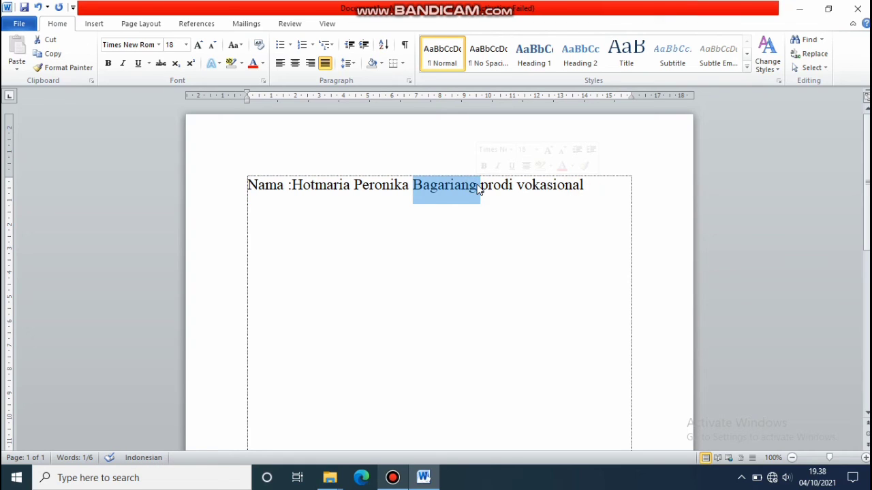
click(478, 185)
key(Return)
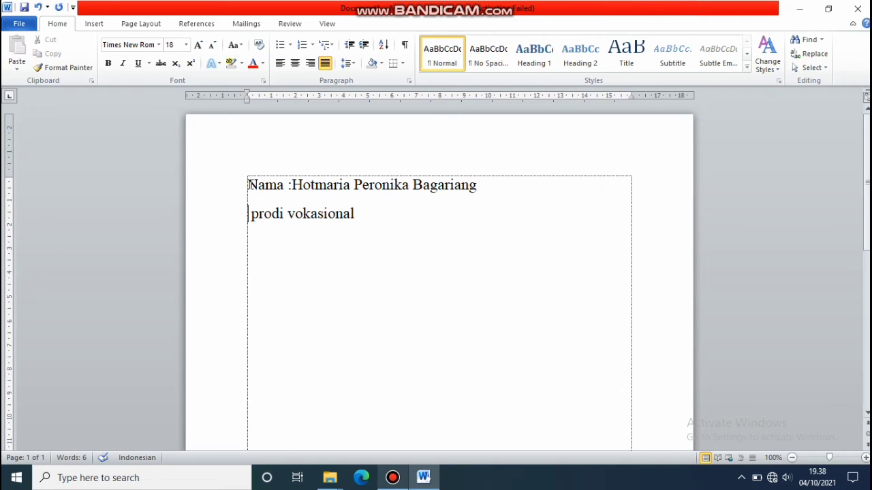
drag(248, 185, 354, 64)
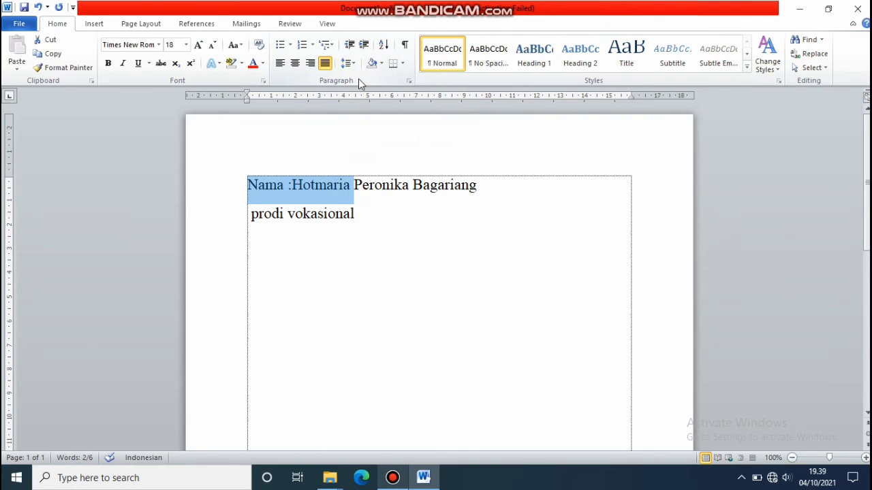
Give both lines 1.5 line spacing and remove the space after their paragraphs.
click(348, 63)
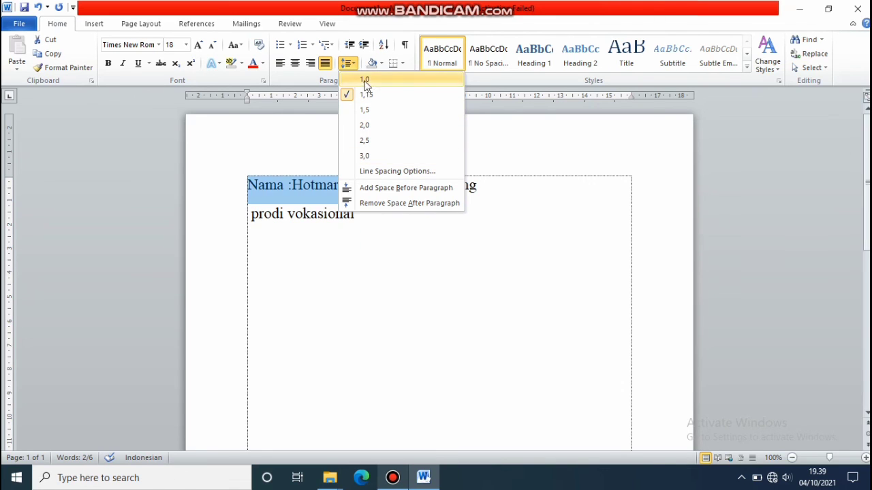
click(368, 112)
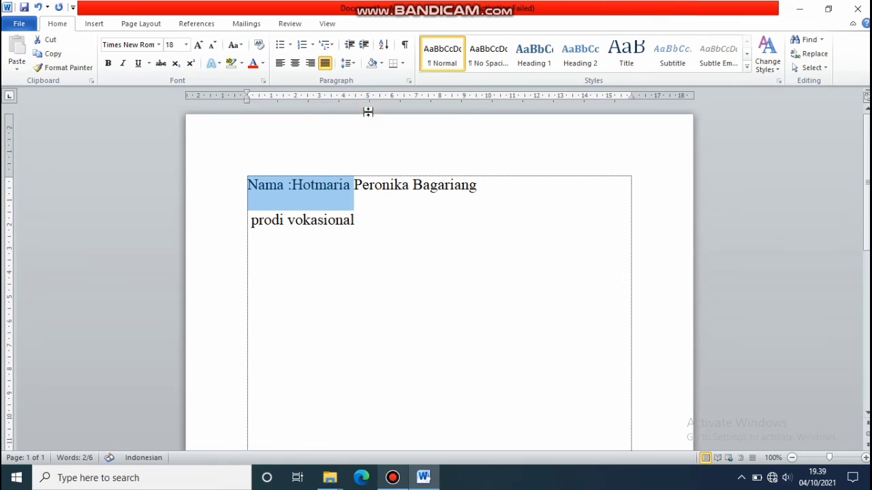
drag(367, 223, 216, 146)
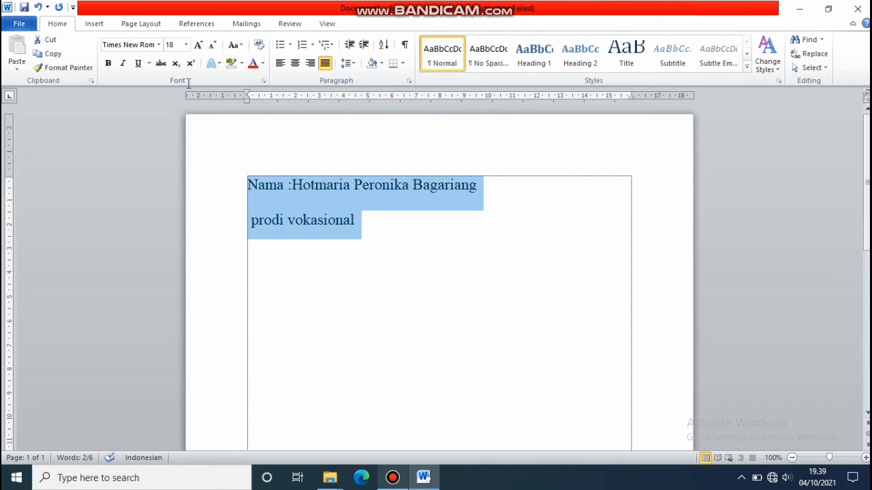
drag(188, 82, 271, 100)
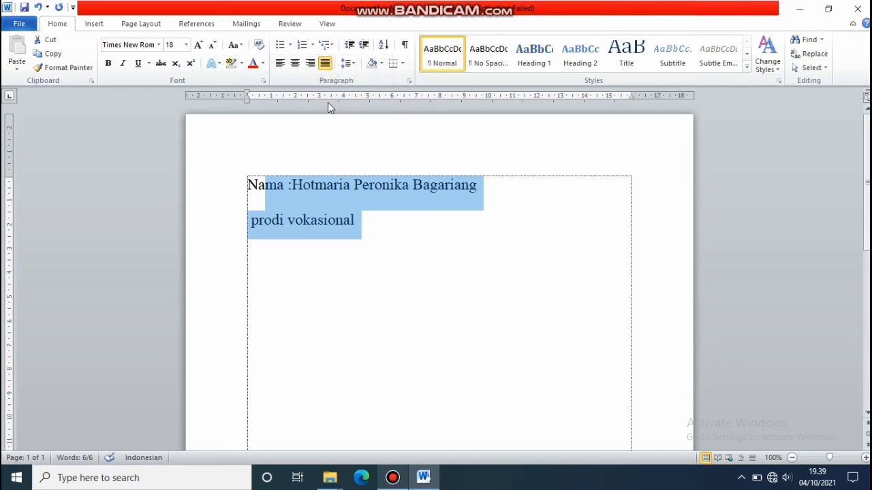
click(348, 63)
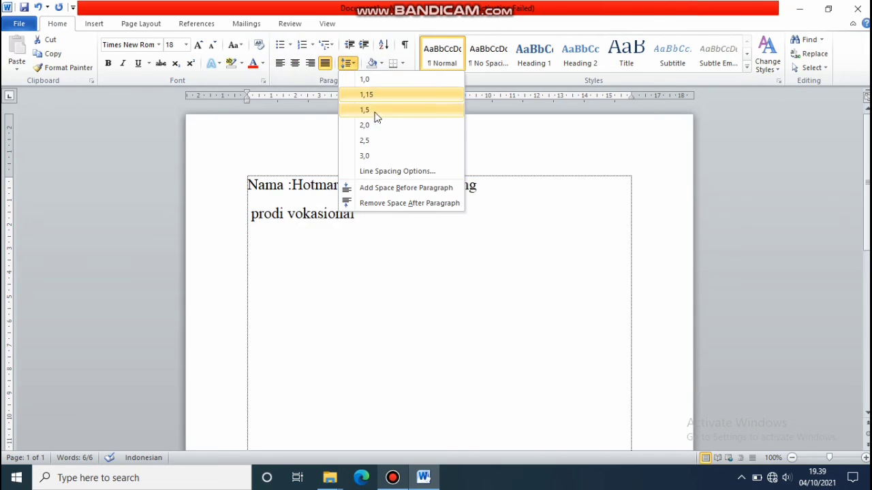
click(375, 203)
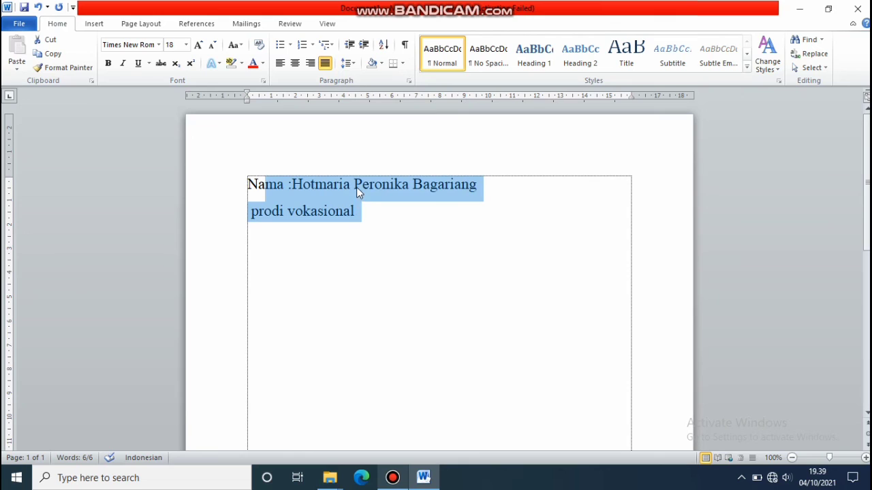
click(357, 184)
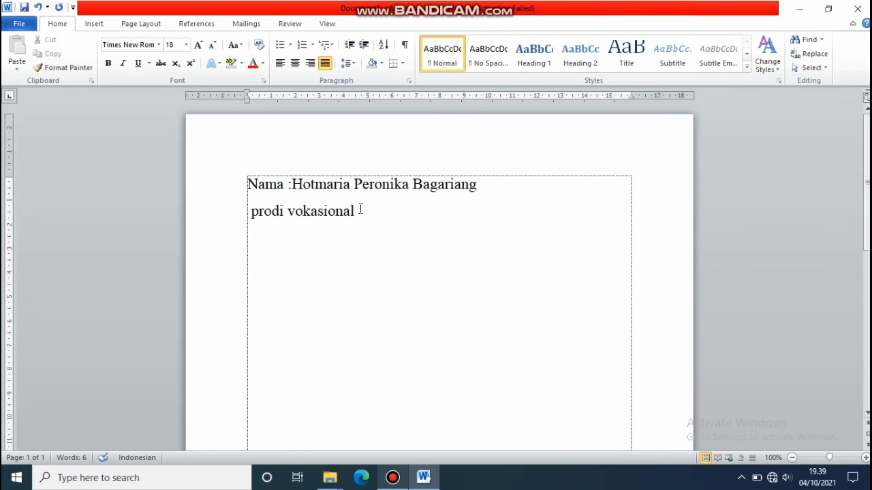
click(361, 210)
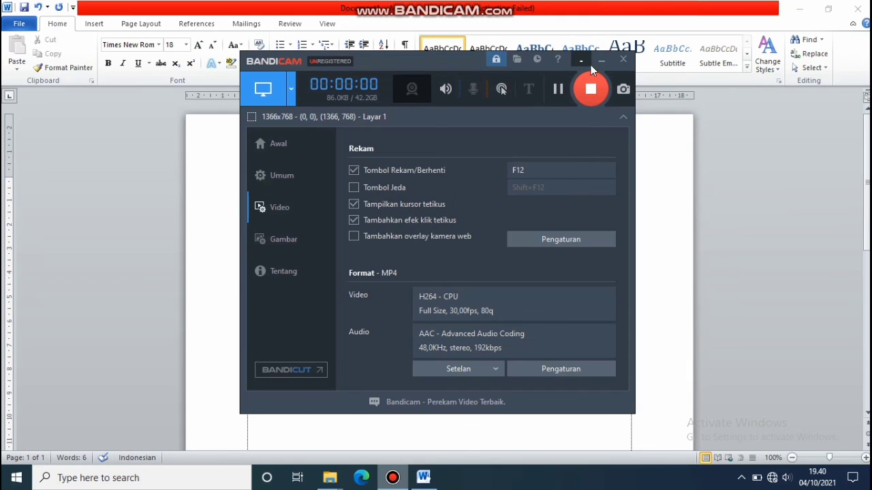
Minimize the Bandicam recorder window to bring the Word document back into view.
click(601, 63)
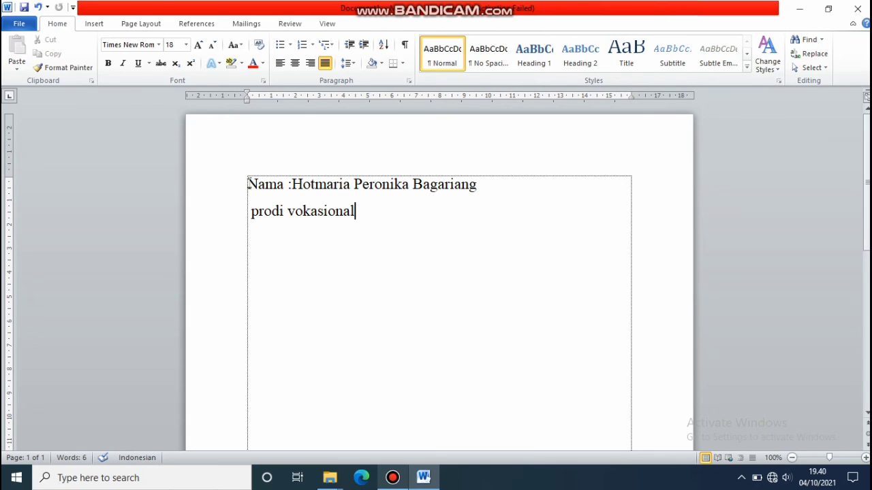
Select the 'Nama :' and 'prodi vokasional' lines together in the text box.
drag(248, 182, 373, 217)
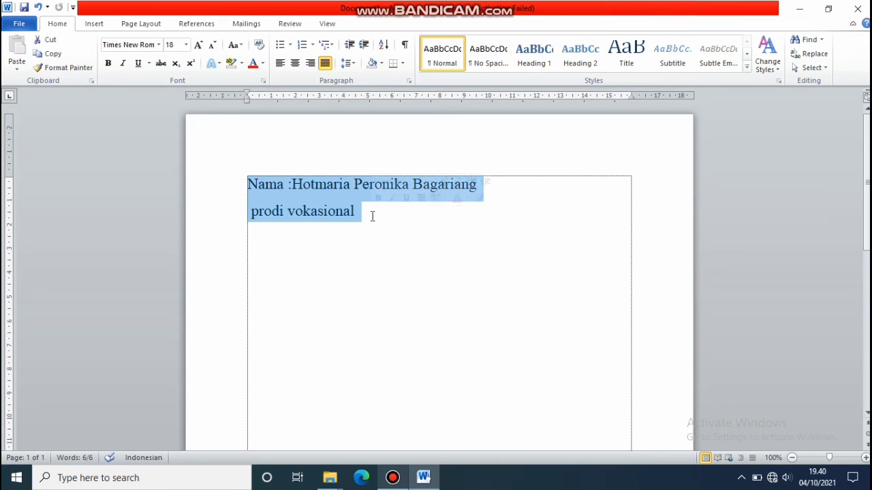
click(372, 217)
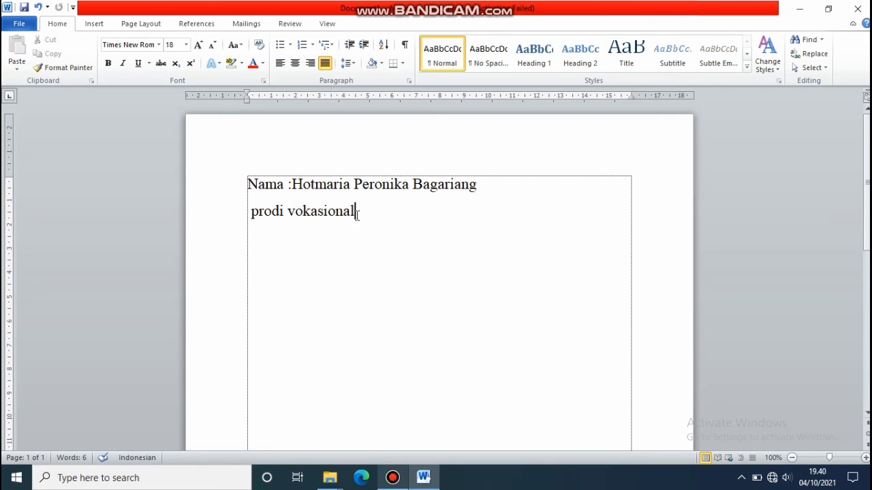
drag(356, 214, 243, 185)
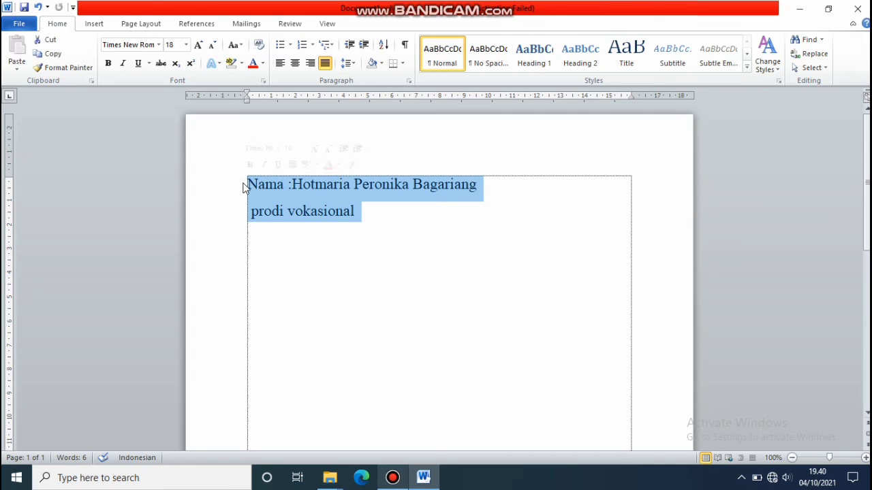
Replace both lines with 'Thanks for watching ☺', deleting the stray 'b' before the smiley.
key(Delete)
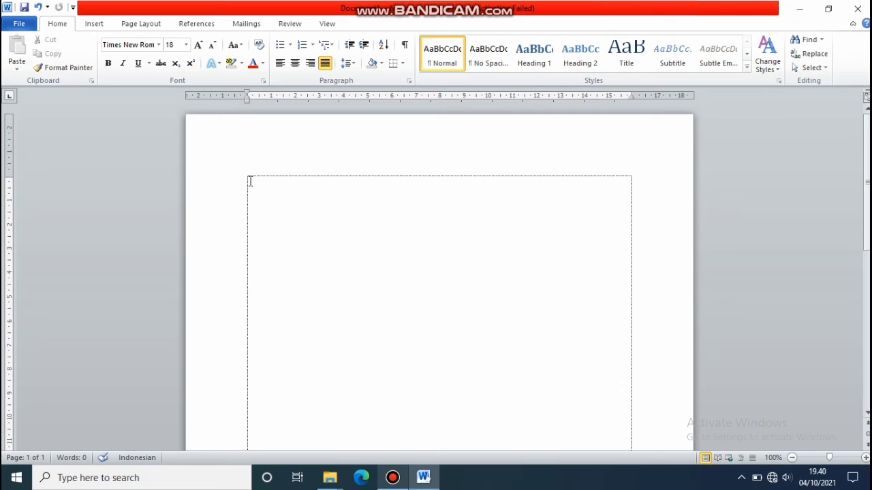
text(thanks)
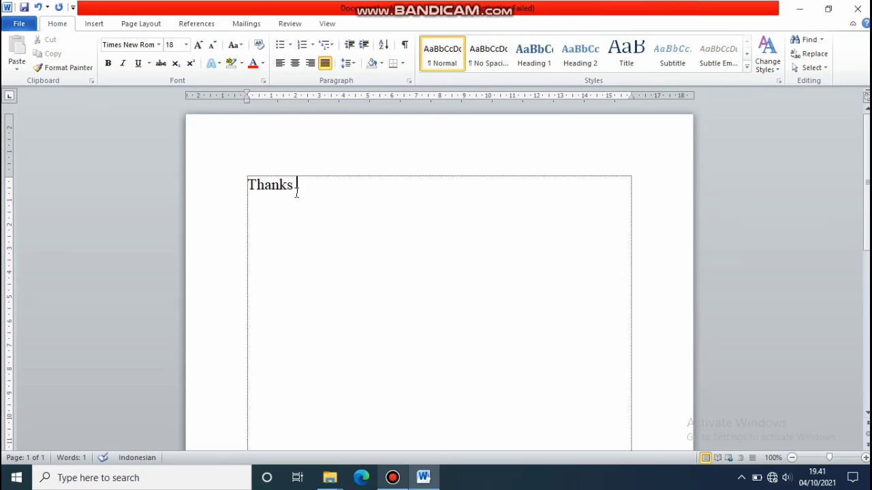
text(for watching)
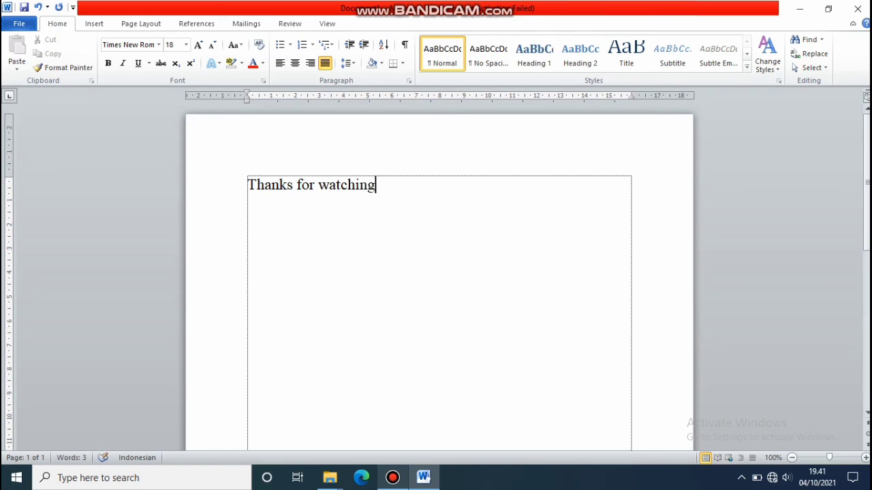
text( b:))
key(Left)
key(BackSpace)
Center the 'Thanks for watching ☺' line and make it bold, italic Agency FB.
drag(399, 184, 219, 181)
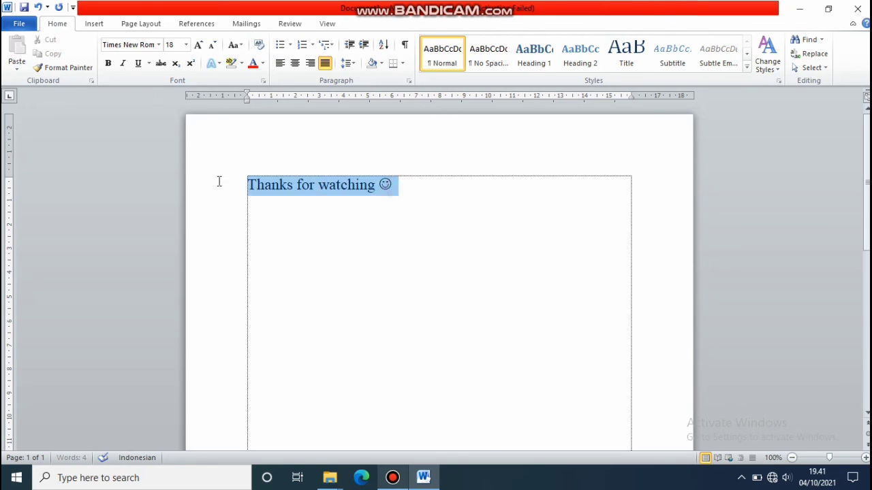
click(295, 64)
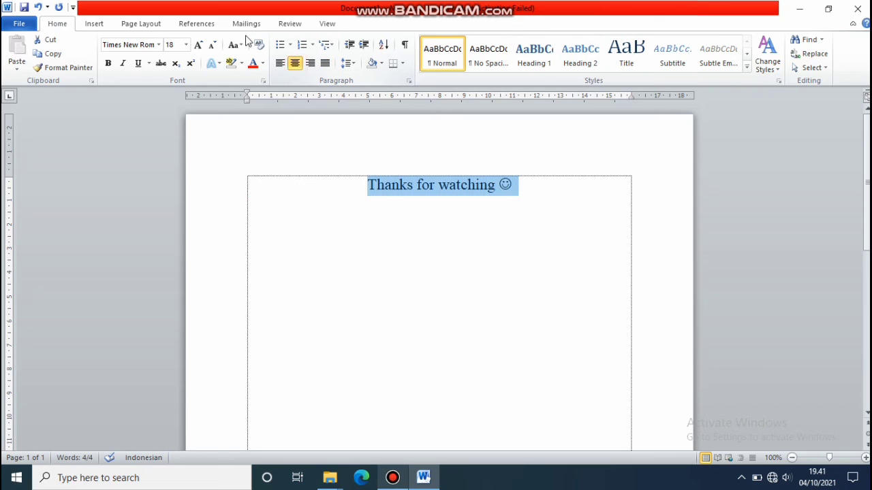
click(107, 63)
click(123, 63)
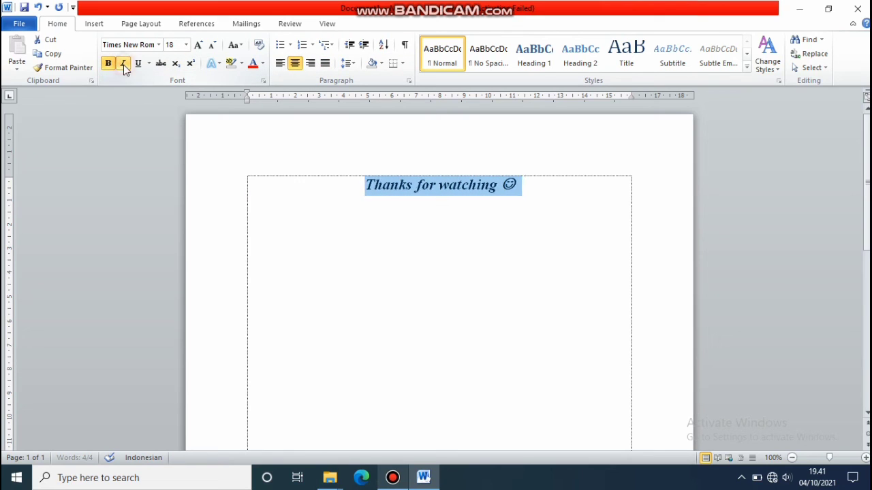
click(160, 45)
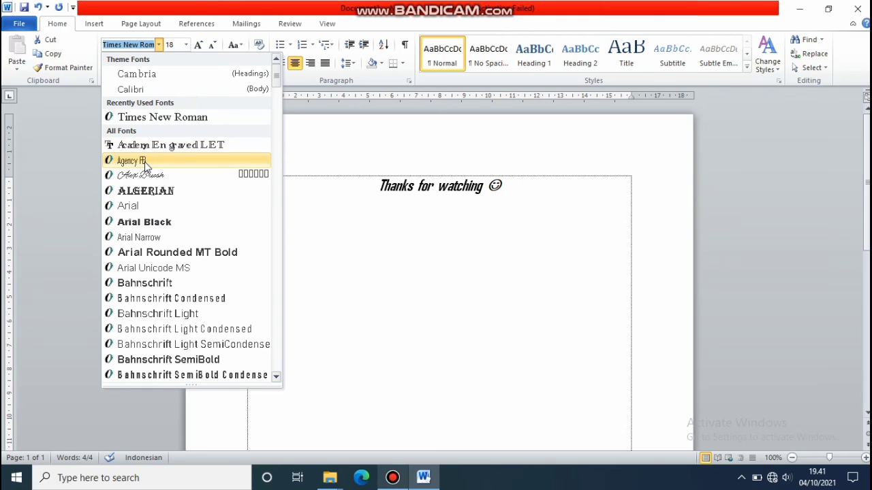
click(145, 162)
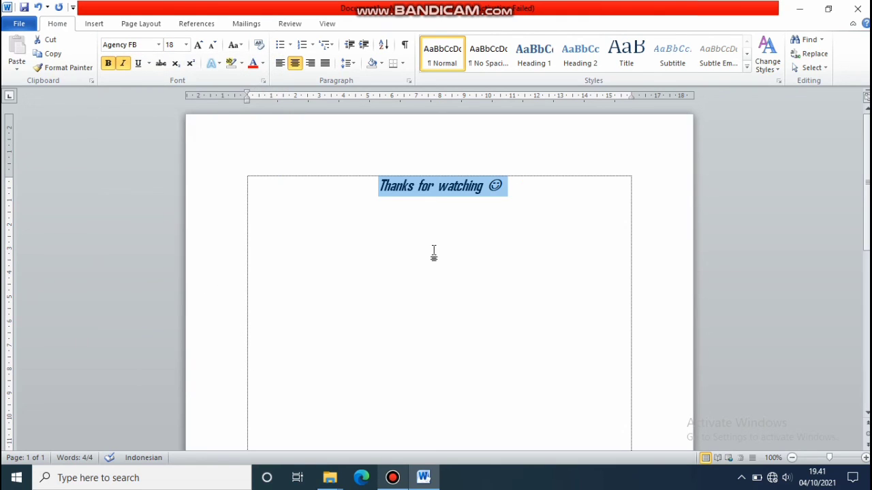
click(423, 212)
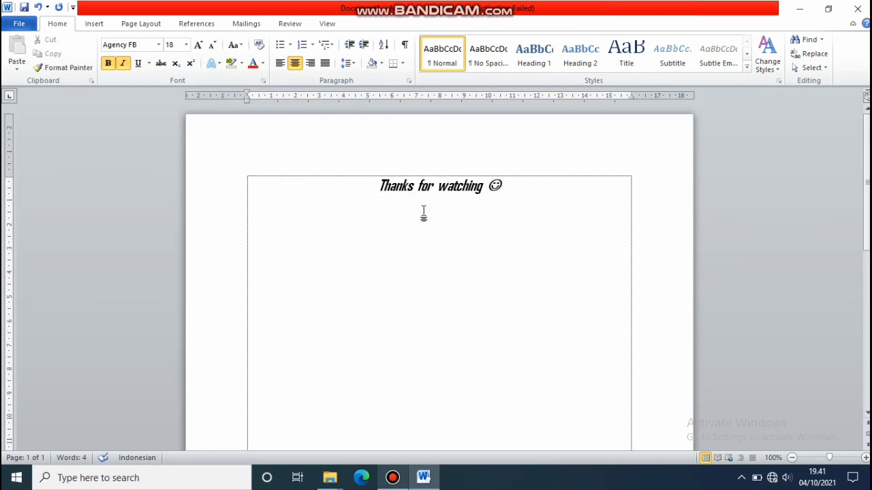